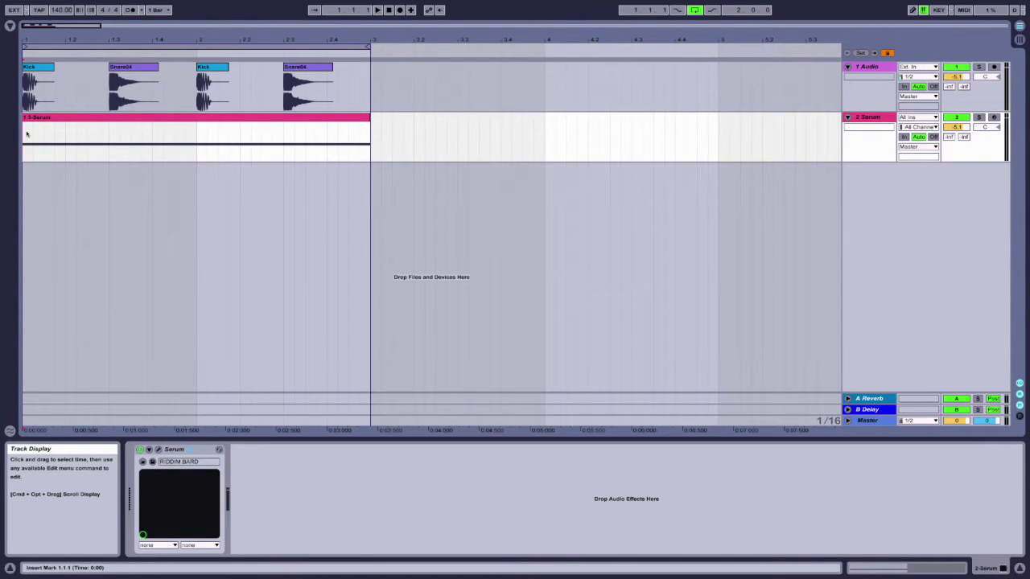
# - Listen to the drum track soloed, the Serum track soloed, and both tracks playing together
pyautogui.click(979, 67)
pyautogui.click(27, 83)
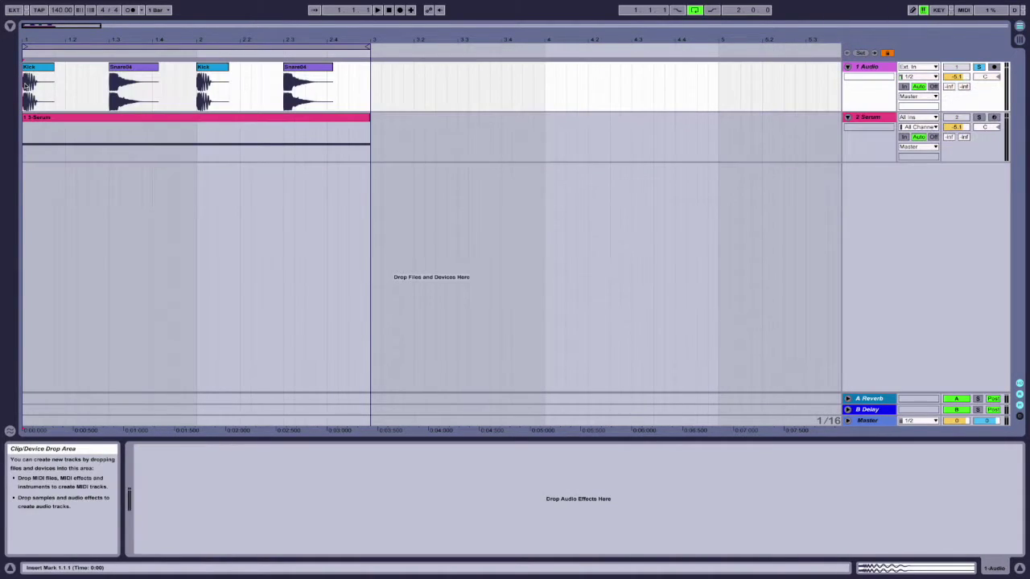
pyautogui.press('space')
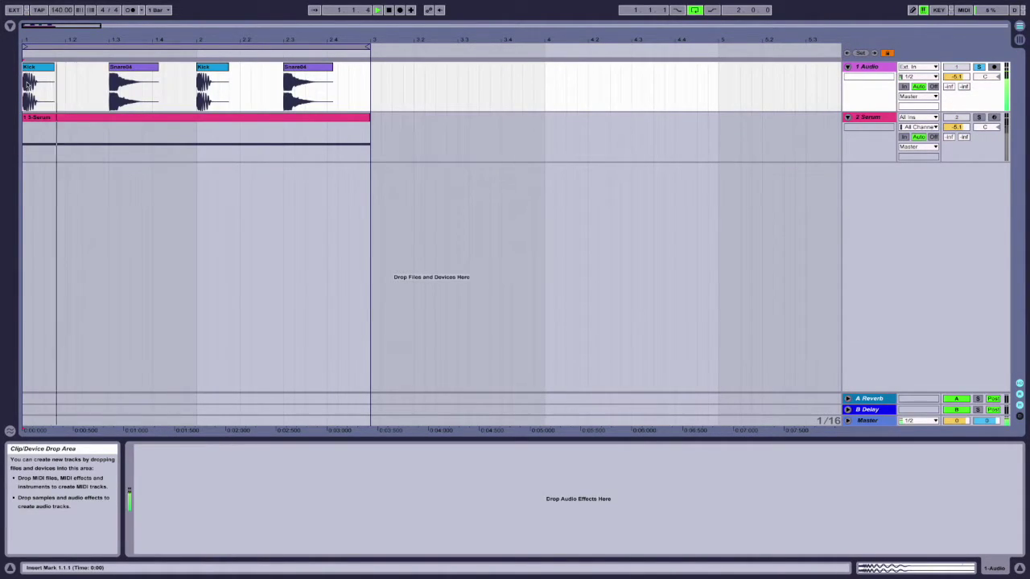
pyautogui.click(980, 118)
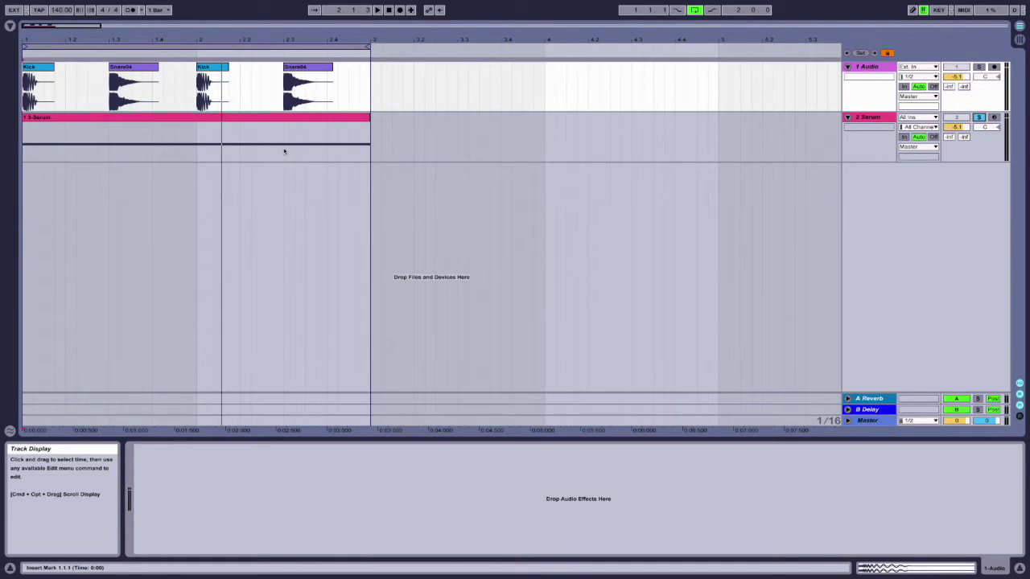
pyautogui.click(979, 118)
pyautogui.click(383, 11)
pyautogui.click(377, 10)
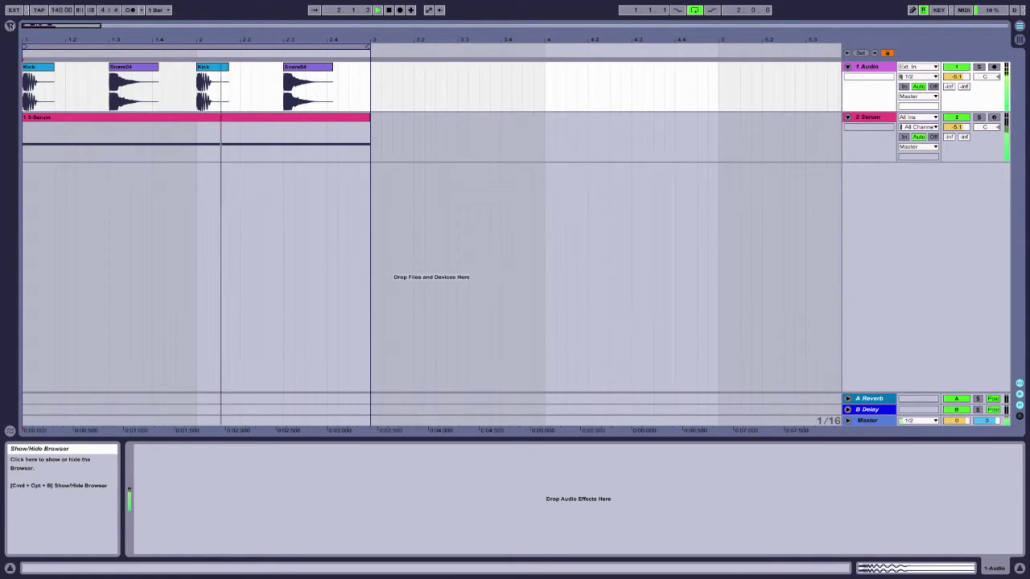
# - Add a Compressor from the audio effects in the browser to the Serum track
pyautogui.click(9, 26)
pyautogui.press('space')
pyautogui.moveTo(268, 131); pyautogui.dragTo(438, 141)
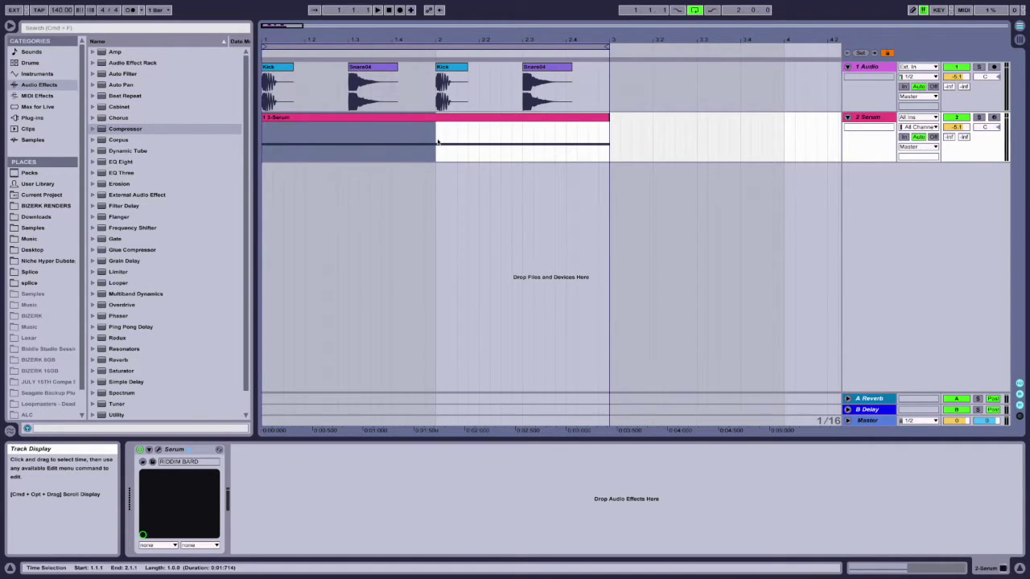
pyautogui.click(383, 141)
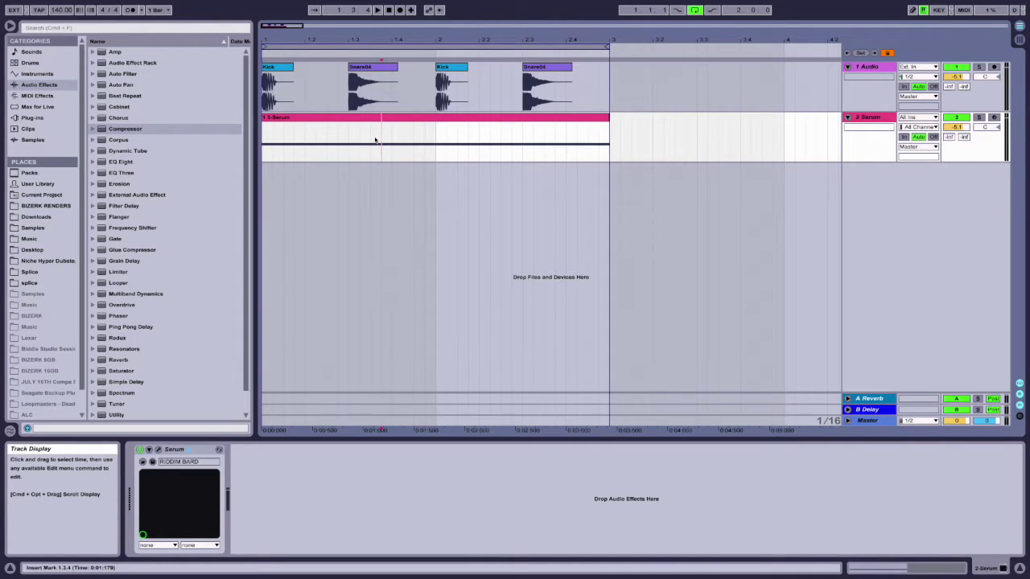
pyautogui.click(37, 87)
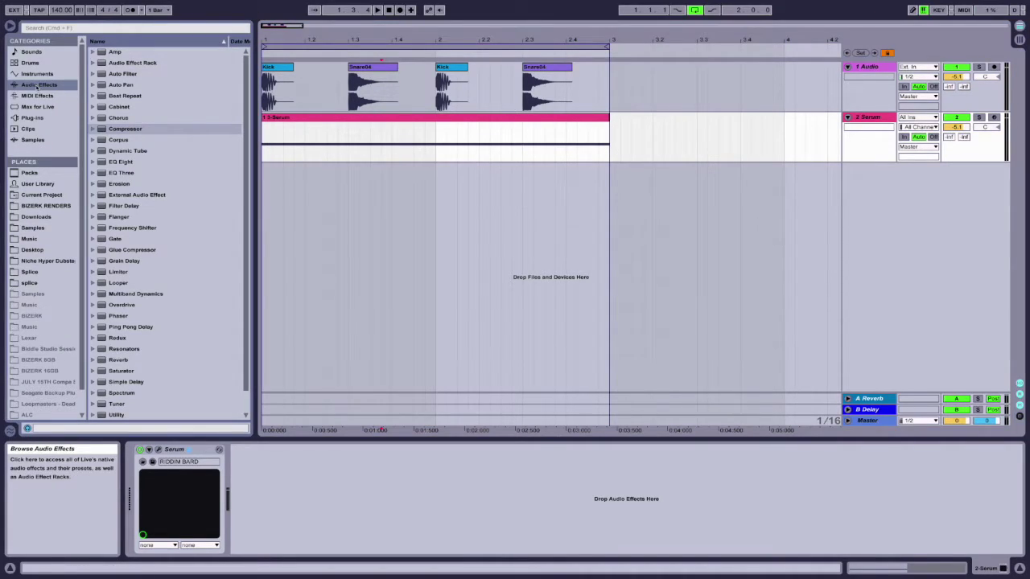
pyautogui.click(123, 131)
pyautogui.moveTo(123, 130); pyautogui.dragTo(294, 131)
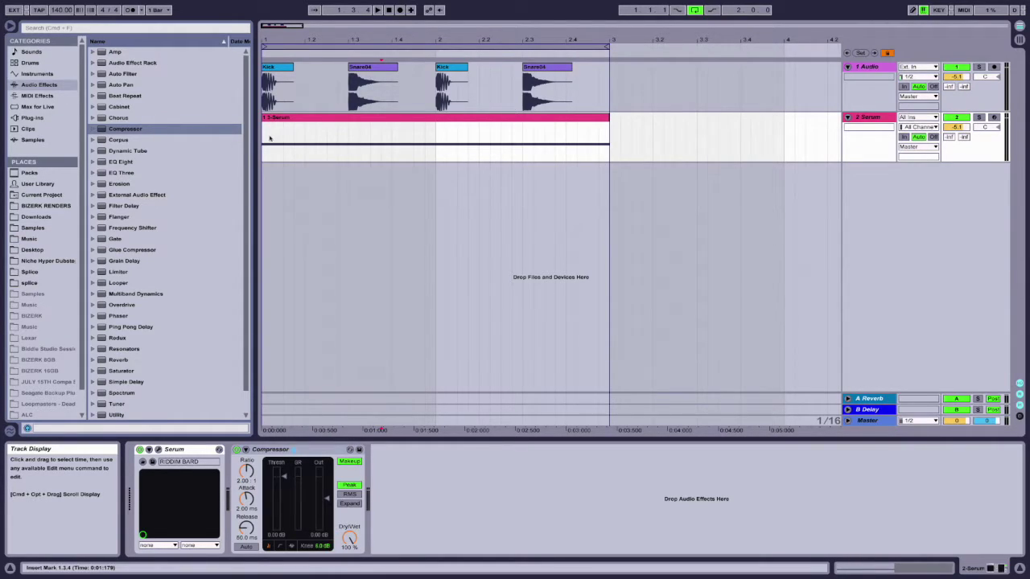
# - Play the two-bar loop from the start to hear the Serum track with the default Compressor
pyautogui.click(263, 141)
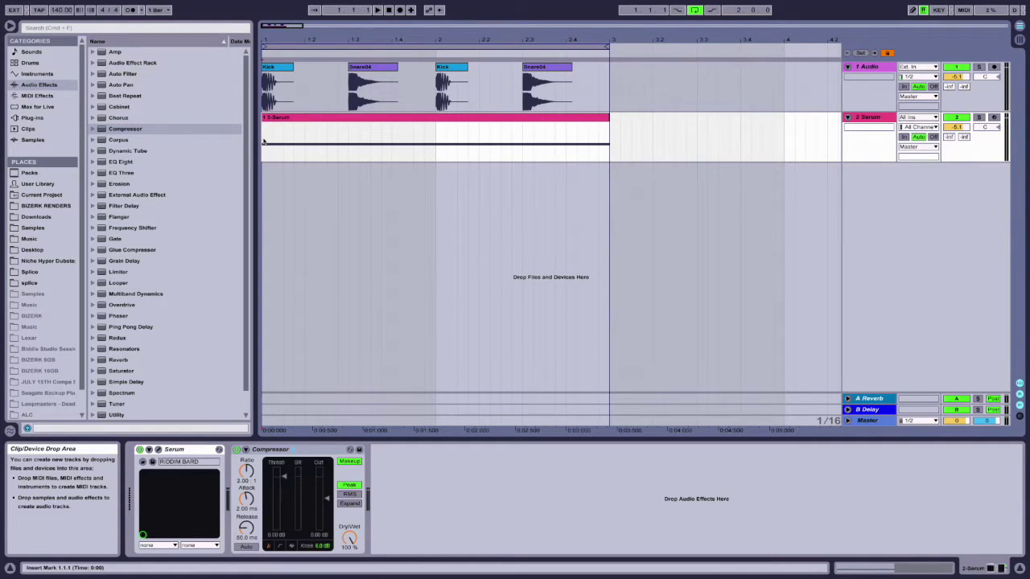
pyautogui.press('space')
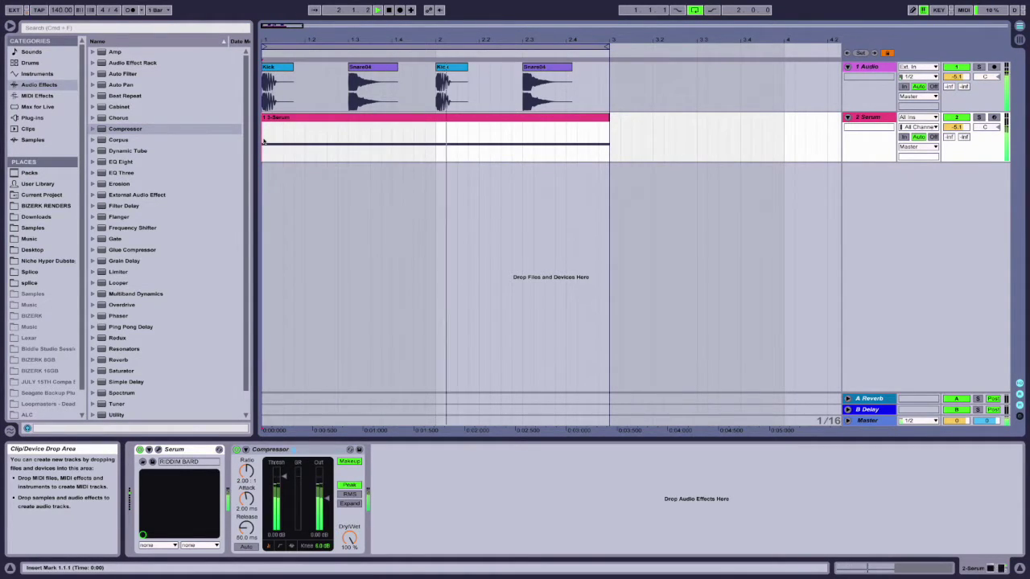
pyautogui.press('space')
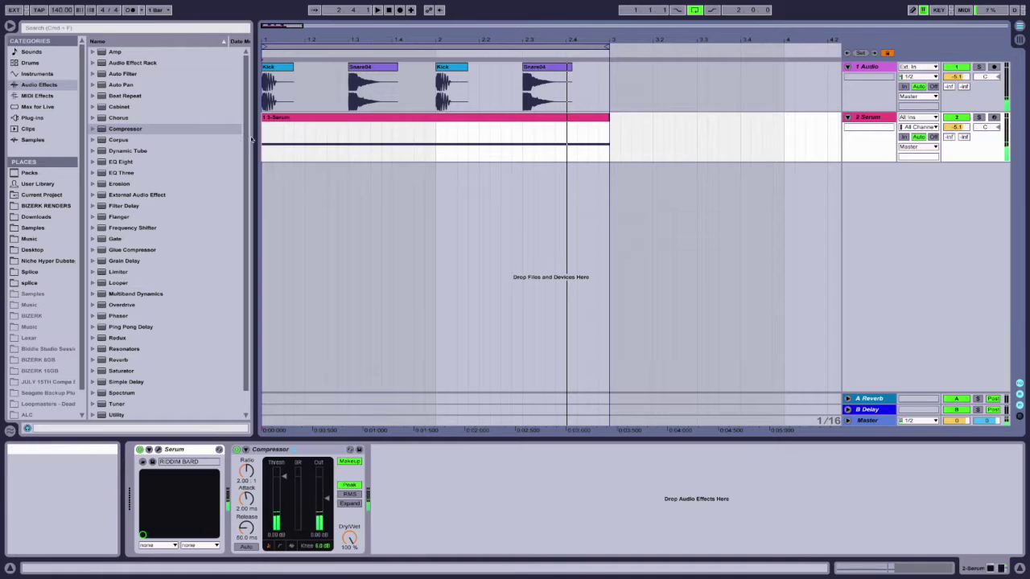
pyautogui.click(282, 133)
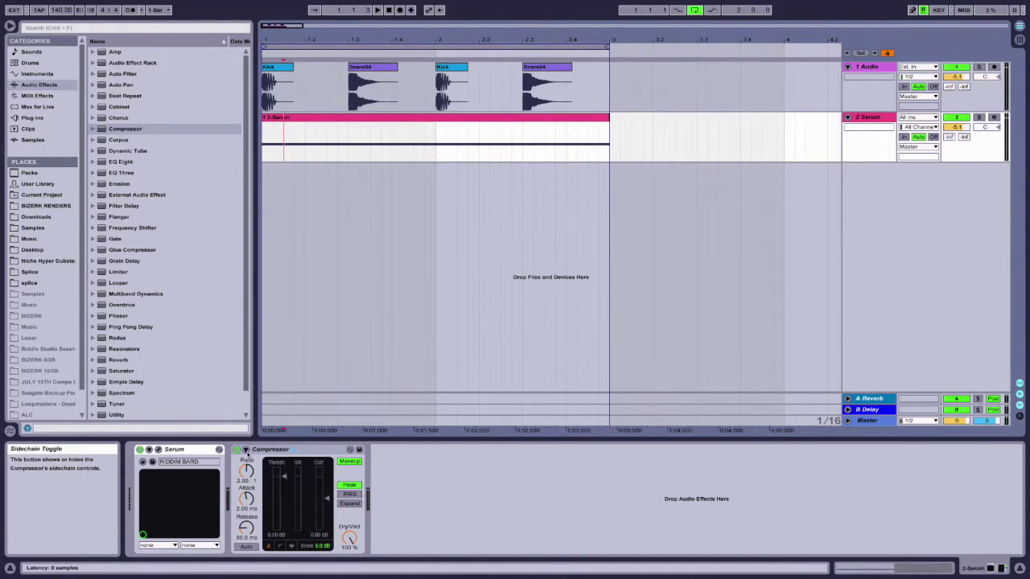
# - Enable the Compressor's external sidechain with 1-Audio as its audio source, and play the loop to check it
pyautogui.click(246, 453)
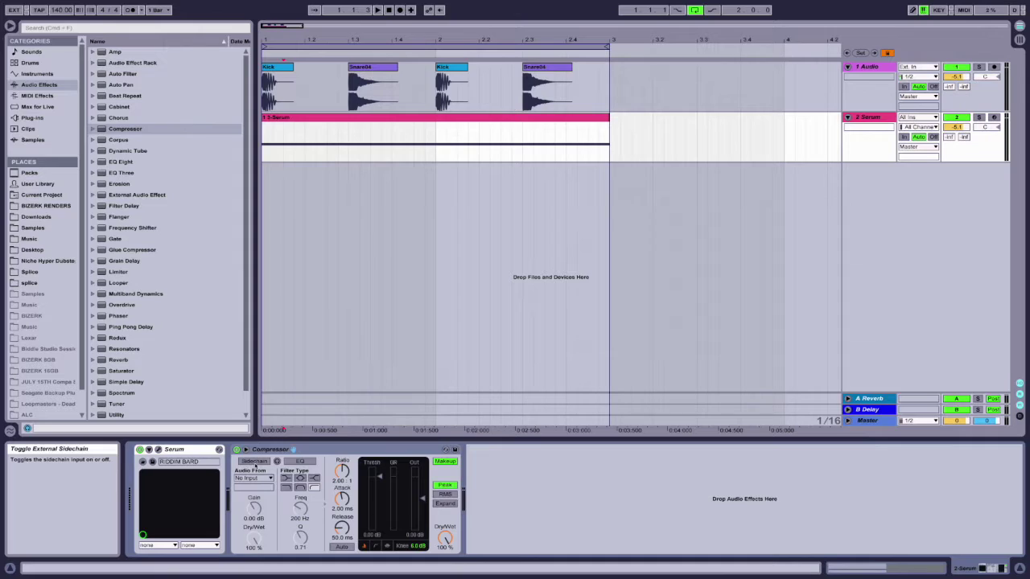
pyautogui.click(254, 461)
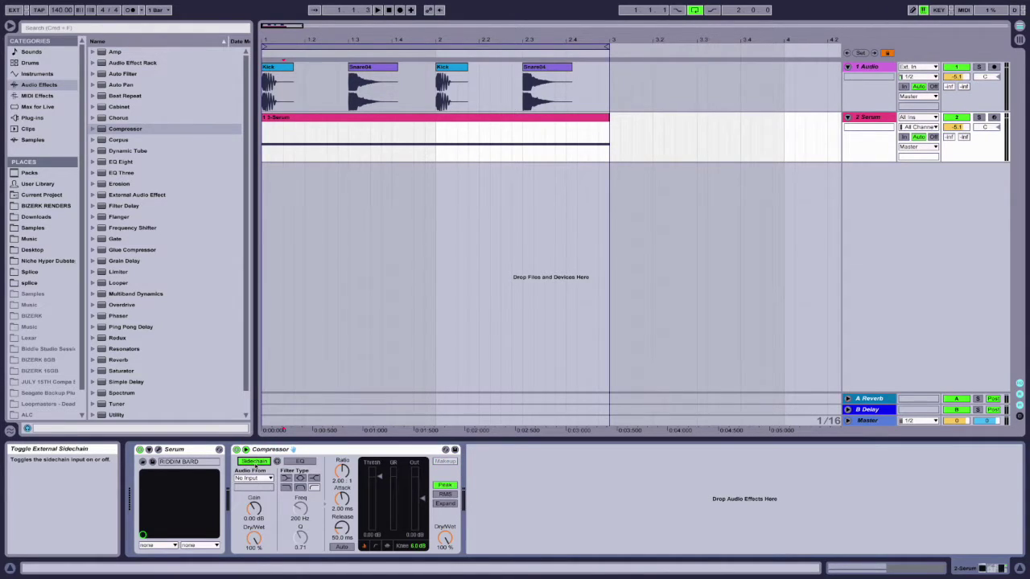
pyautogui.click(248, 478)
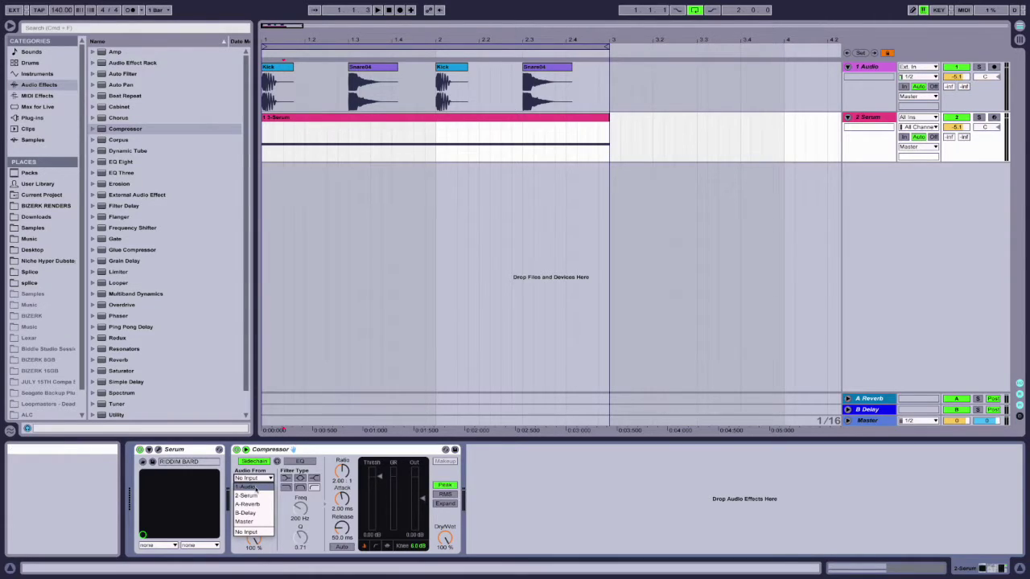
pyautogui.click(255, 486)
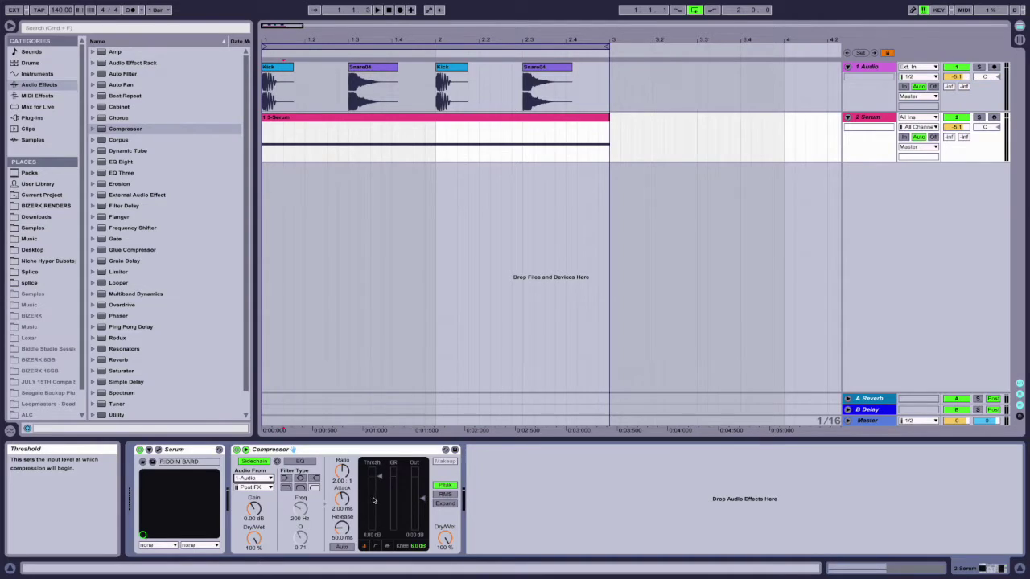
pyautogui.press('space')
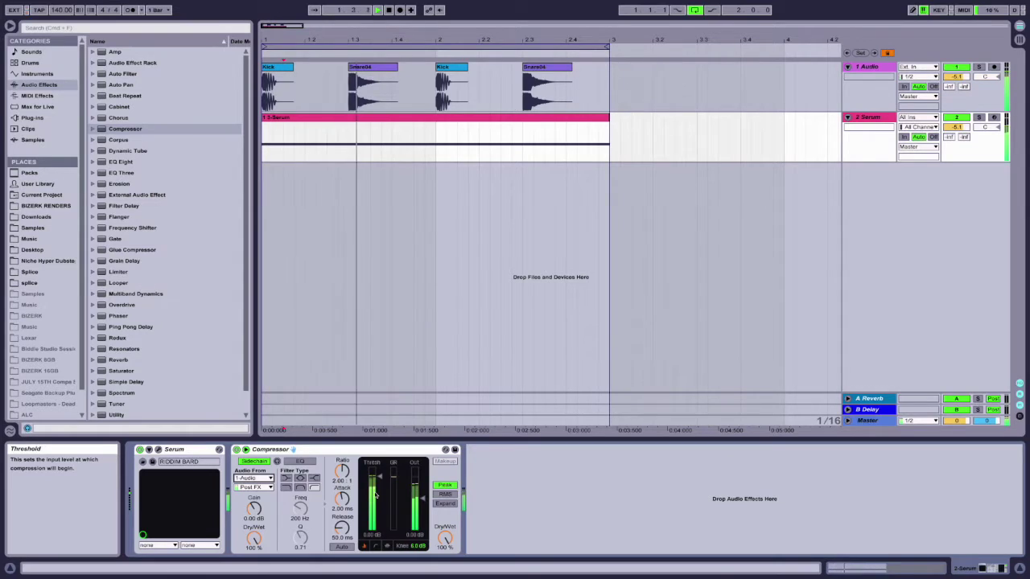
pyautogui.press('space')
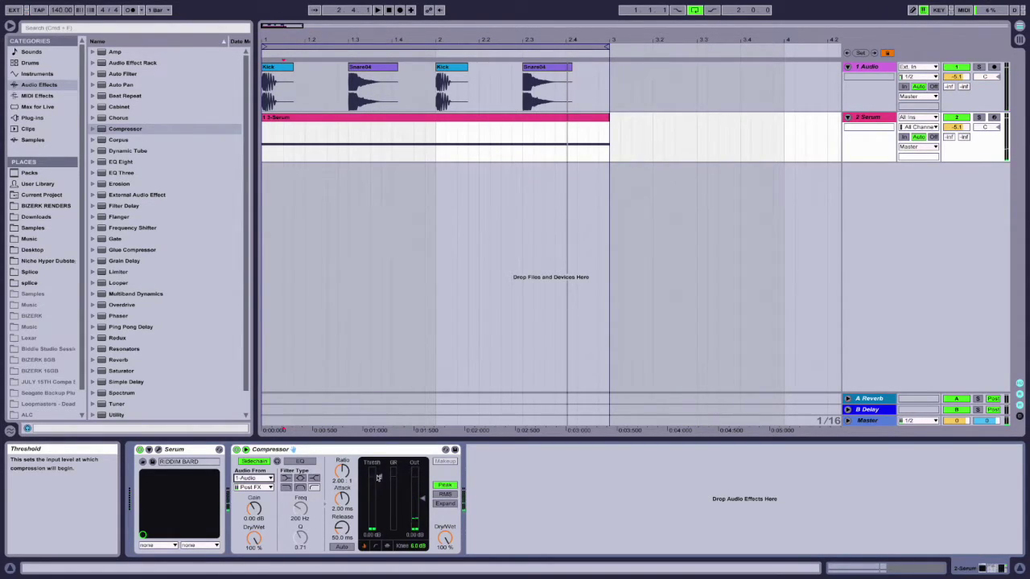
# - Set the Compressor's ratio to 5.25:1 and bring its threshold to about -8 dB while auditioning the loop
pyautogui.click(277, 450)
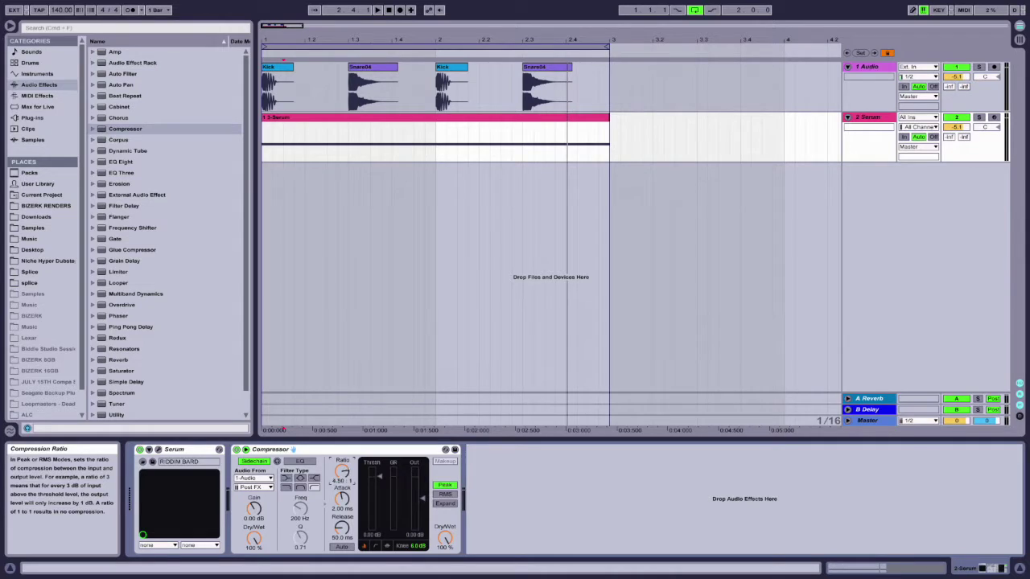
pyautogui.moveTo(342, 472)
pyautogui.mouseDown()
pyautogui.moveTo(342, 482)
pyautogui.moveTo(342, 473)
pyautogui.mouseUp()
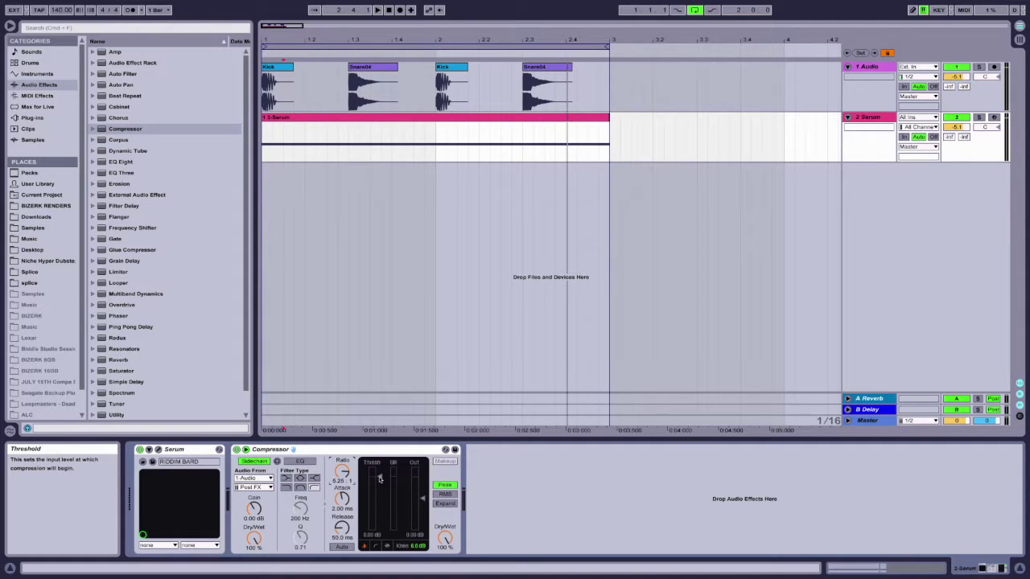
pyautogui.press('space')
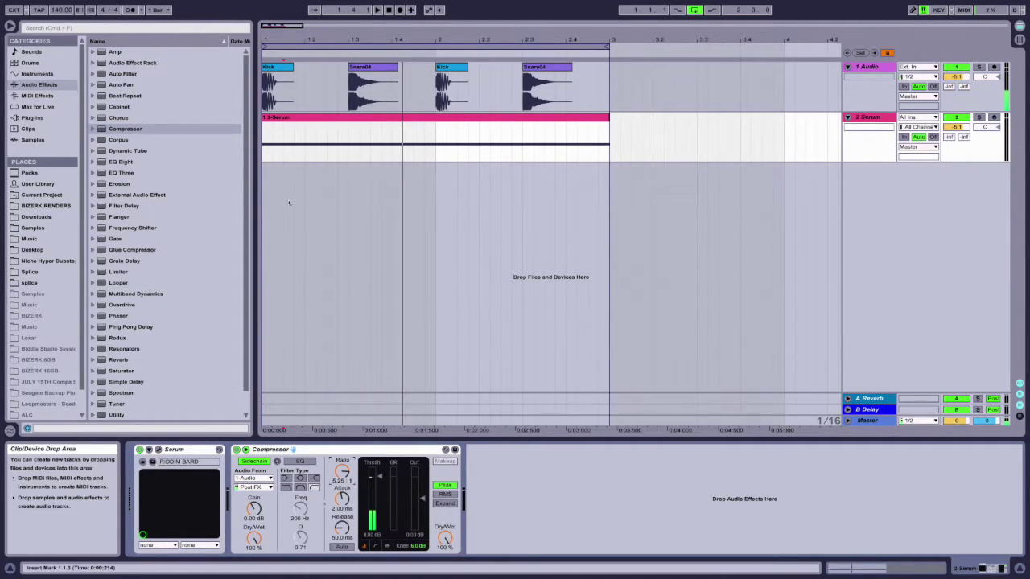
pyautogui.press('space')
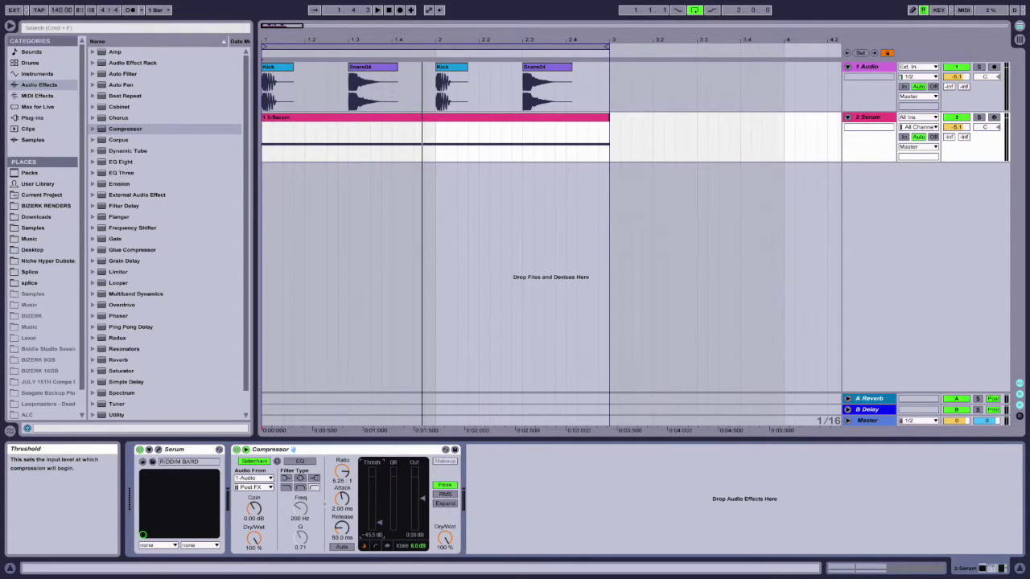
pyautogui.press('space')
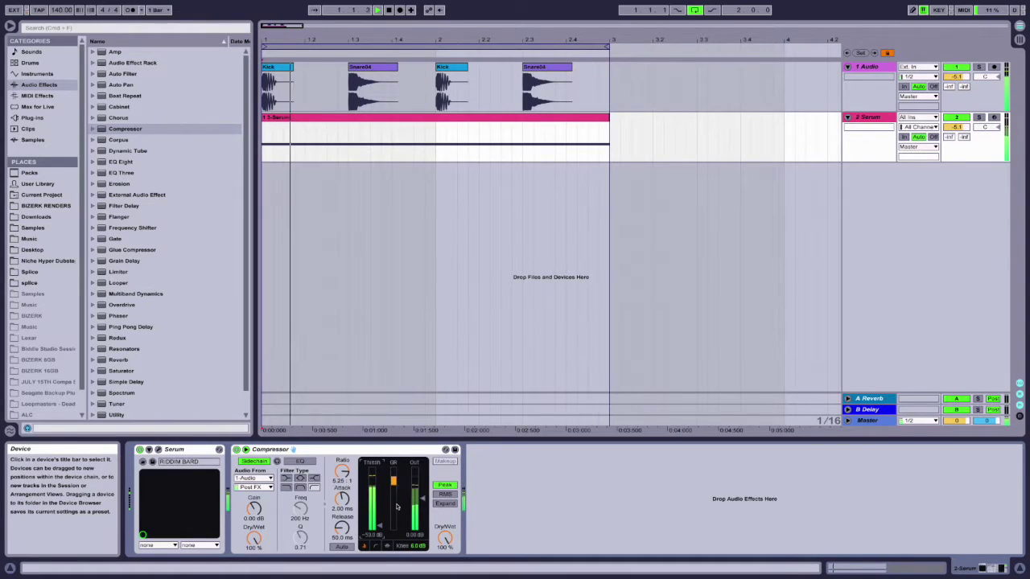
pyautogui.press('space')
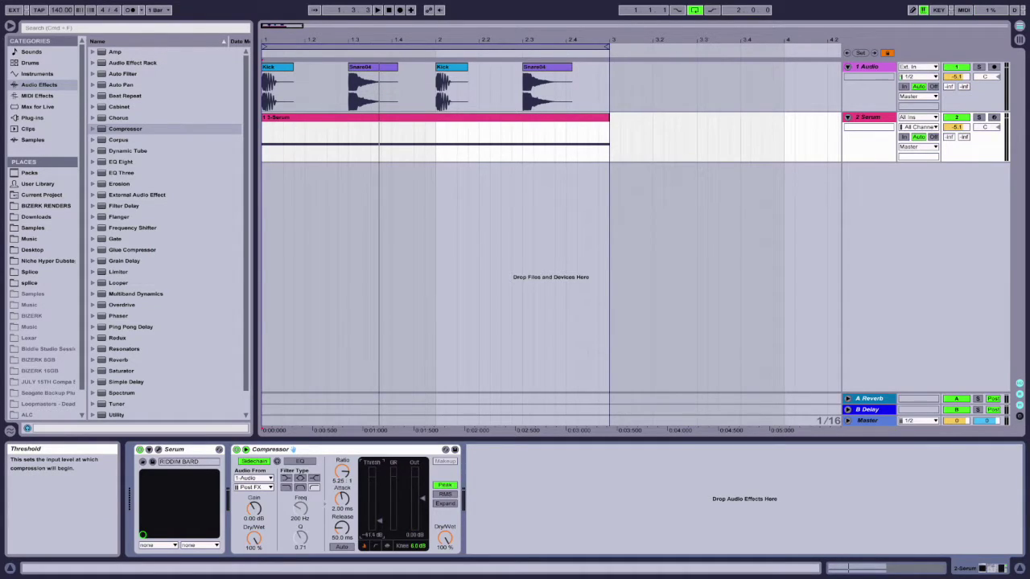
pyautogui.press('space')
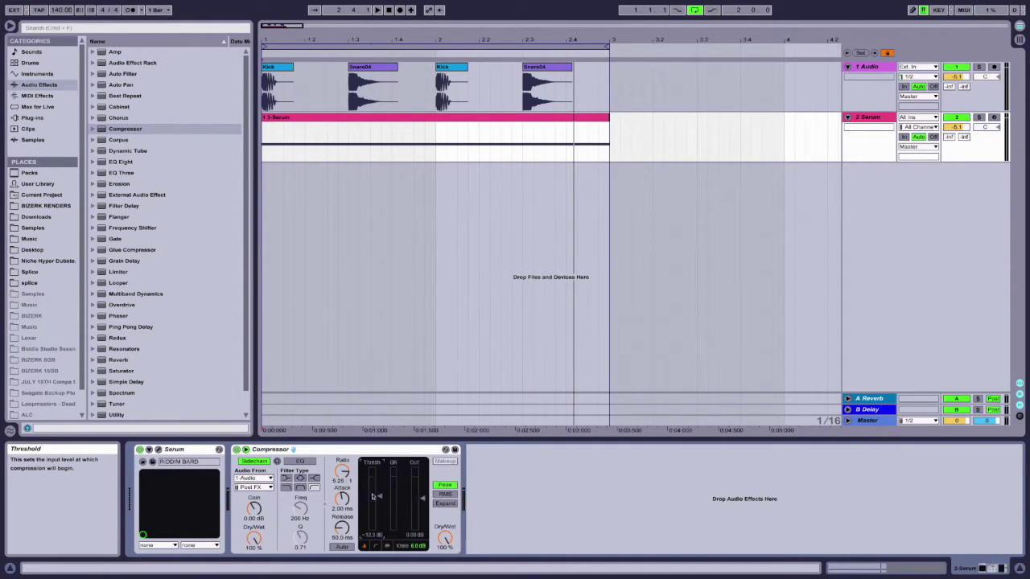
pyautogui.press('space')
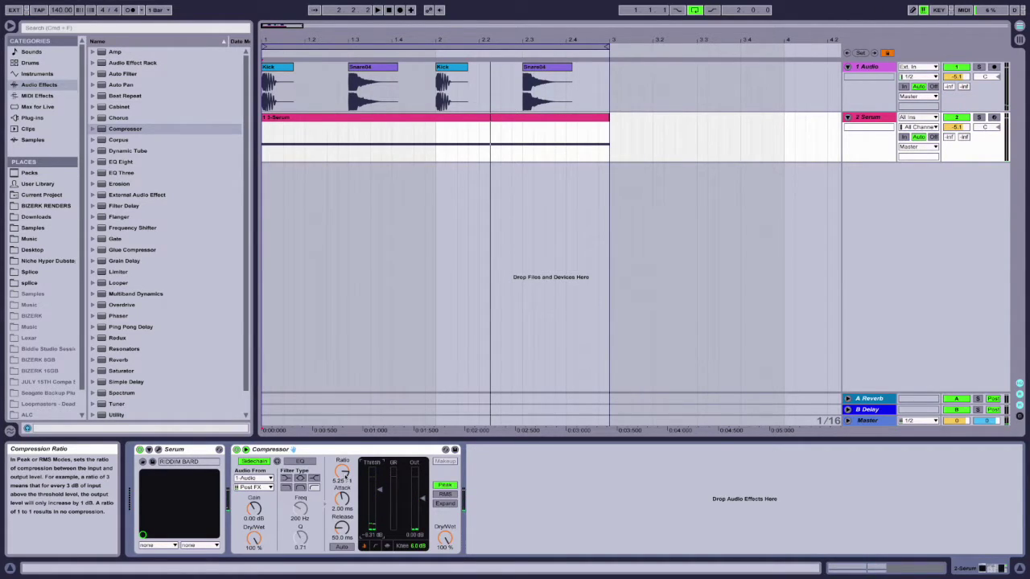
# - Raise the Compressor's ratio to inf:1 while the loop plays
pyautogui.press('space')
pyautogui.moveTo(344, 473); pyautogui.dragTo(342, 450)
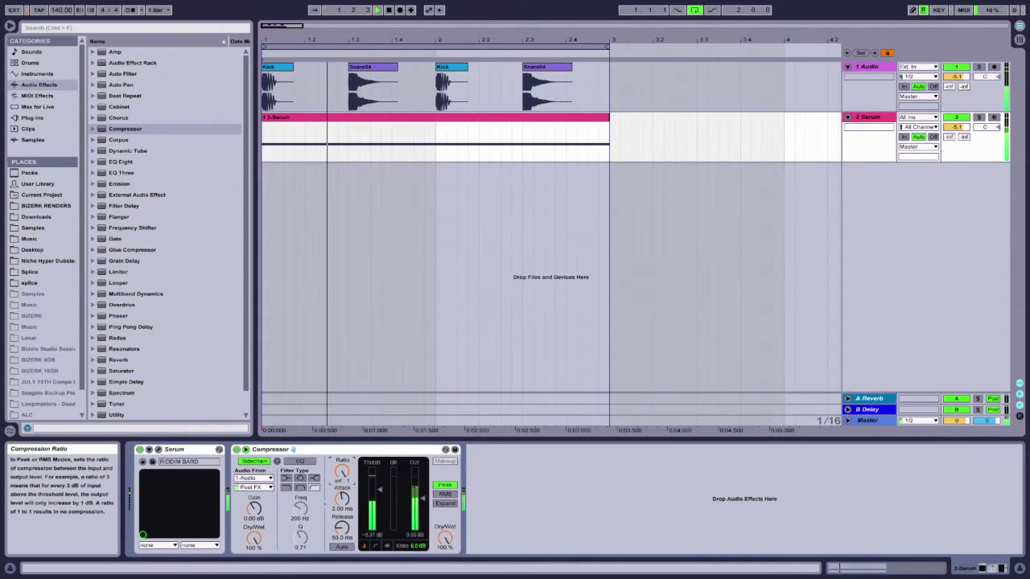
pyautogui.press('space')
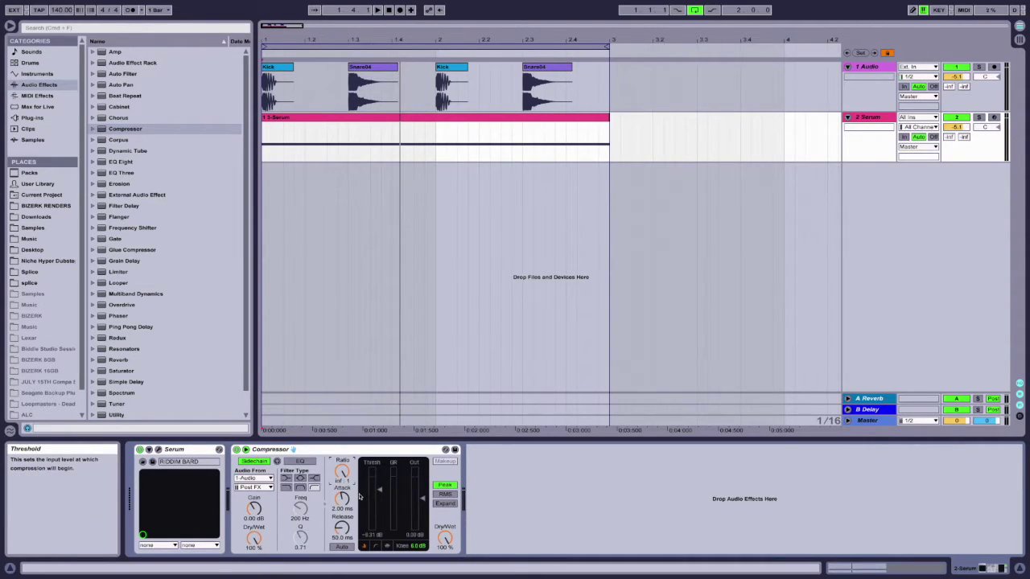
# - Shorten the Compressor's attack time to 0.10 ms while auditioning the loop
pyautogui.press('space')
pyautogui.moveTo(349, 501); pyautogui.dragTo(349, 517)
pyautogui.press('space')
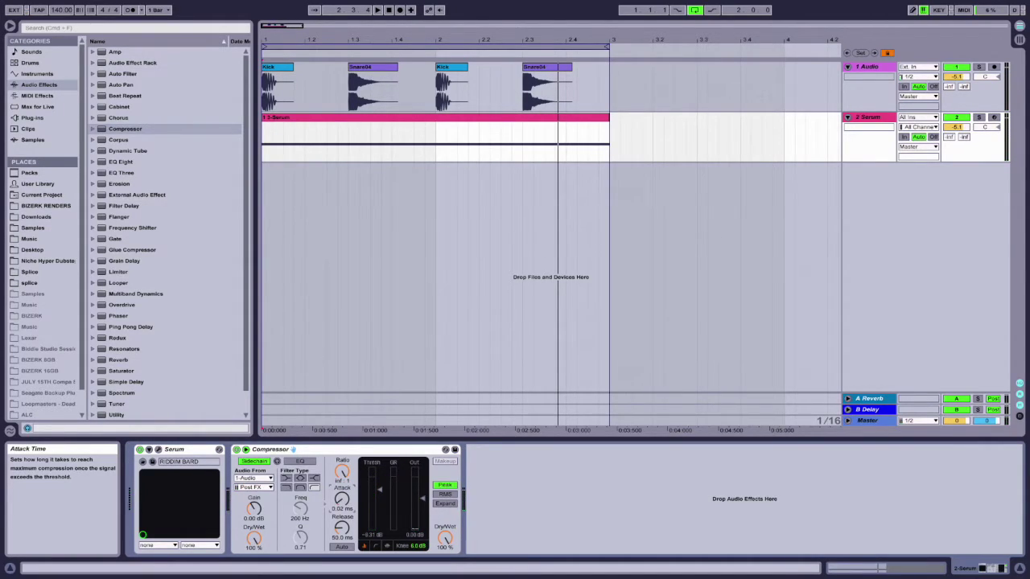
pyautogui.press('space')
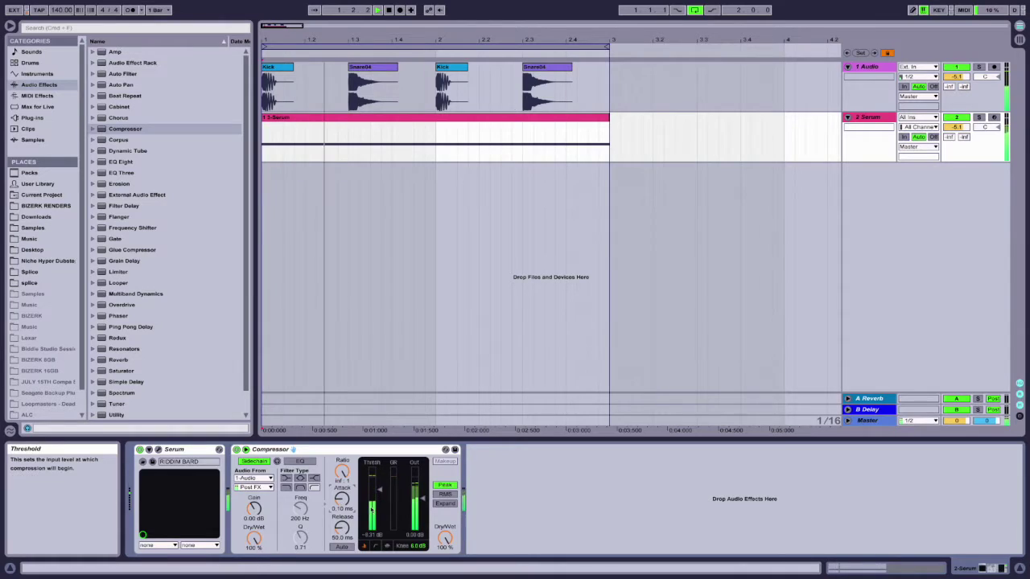
# - Audition the loop with the Compressor's auto release enabled, and switch auto release back off
pyautogui.press('space')
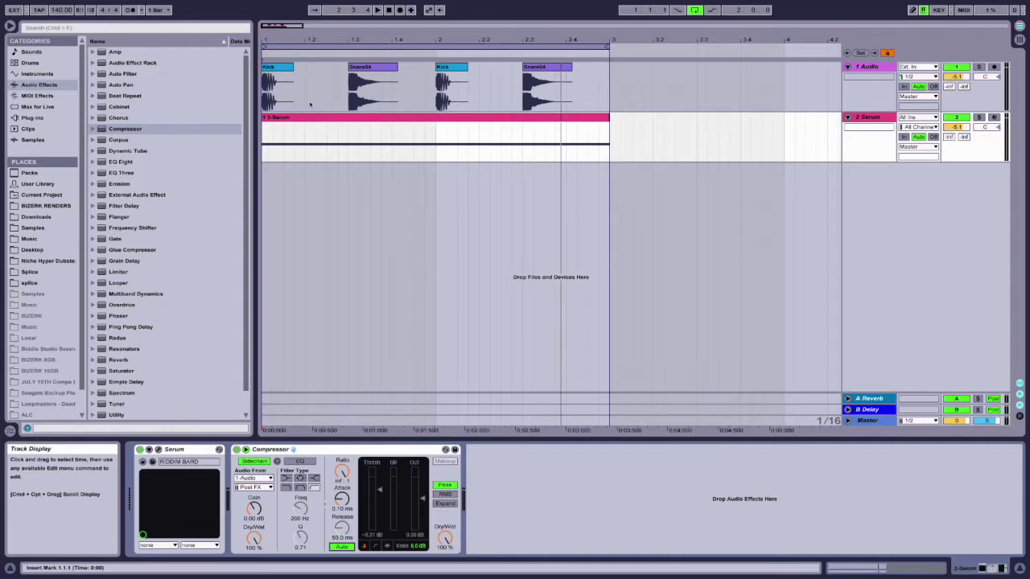
pyautogui.press('space')
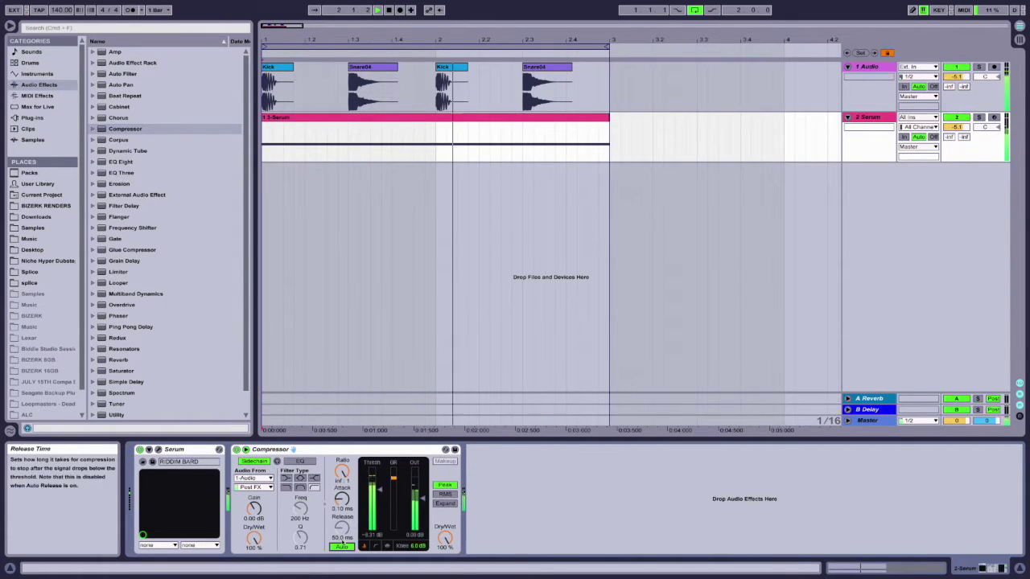
pyautogui.press('space')
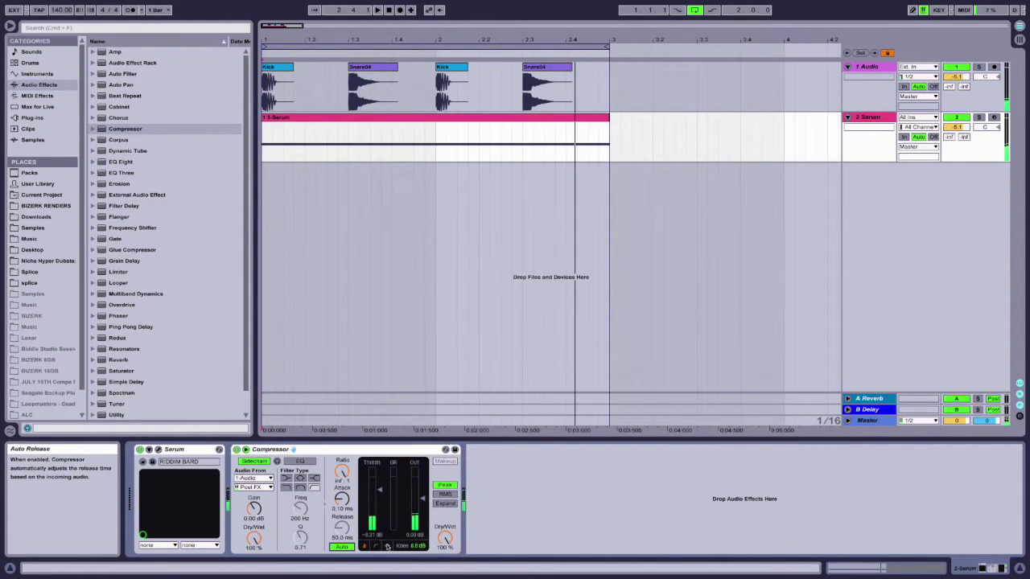
pyautogui.press('space')
pyautogui.click(342, 548)
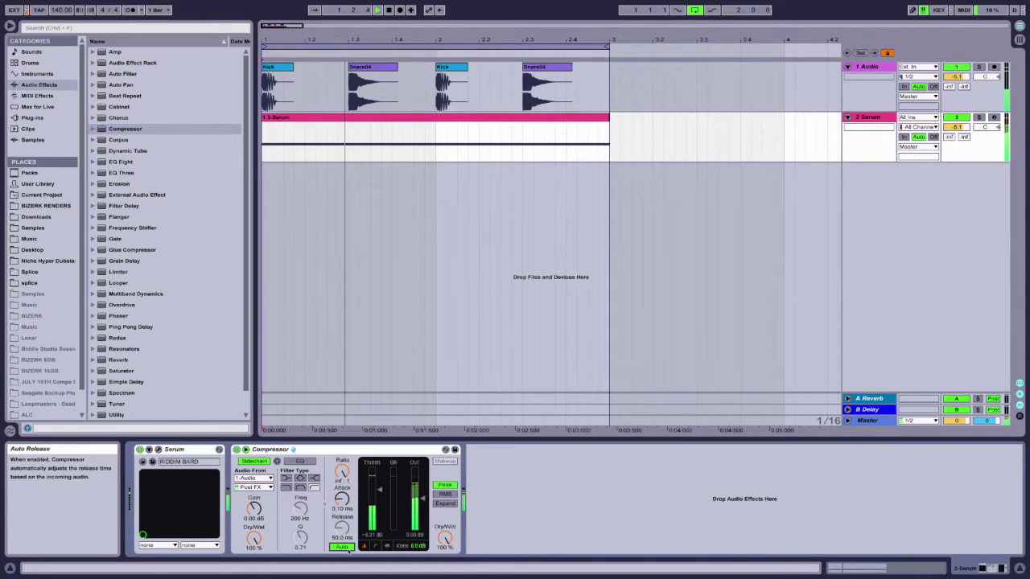
pyautogui.press('space')
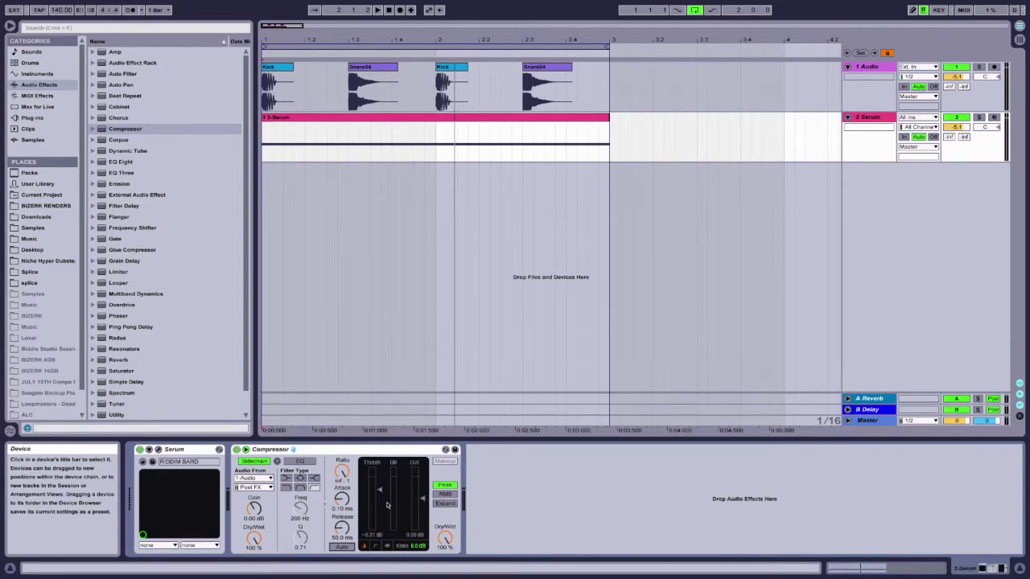
# - Try a longer Compressor release while auditioning the loop, and bring the release back down to about 53.2 ms
pyautogui.press('space')
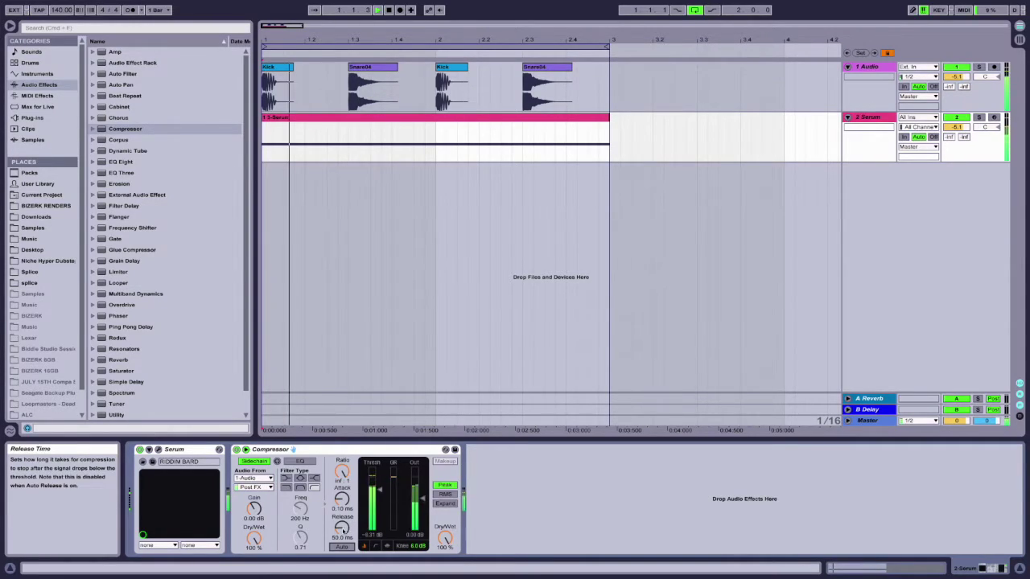
pyautogui.moveTo(342, 529)
pyautogui.mouseDown()
pyautogui.moveTo(341, 512)
pyautogui.moveTo(342, 536)
pyautogui.mouseUp()
pyautogui.press('space')
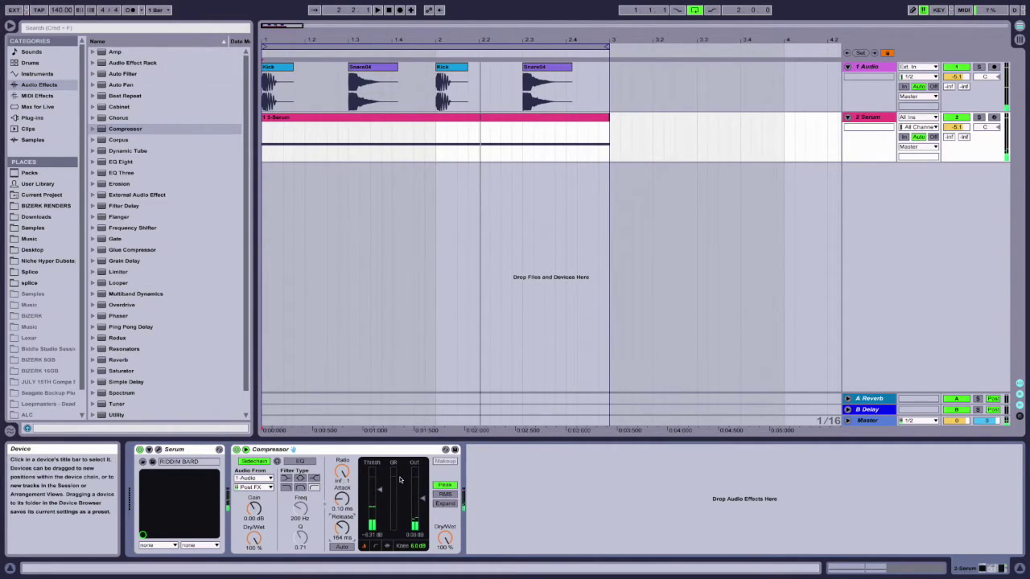
pyautogui.press('space')
pyautogui.moveTo(342, 527); pyautogui.dragTo(342, 532)
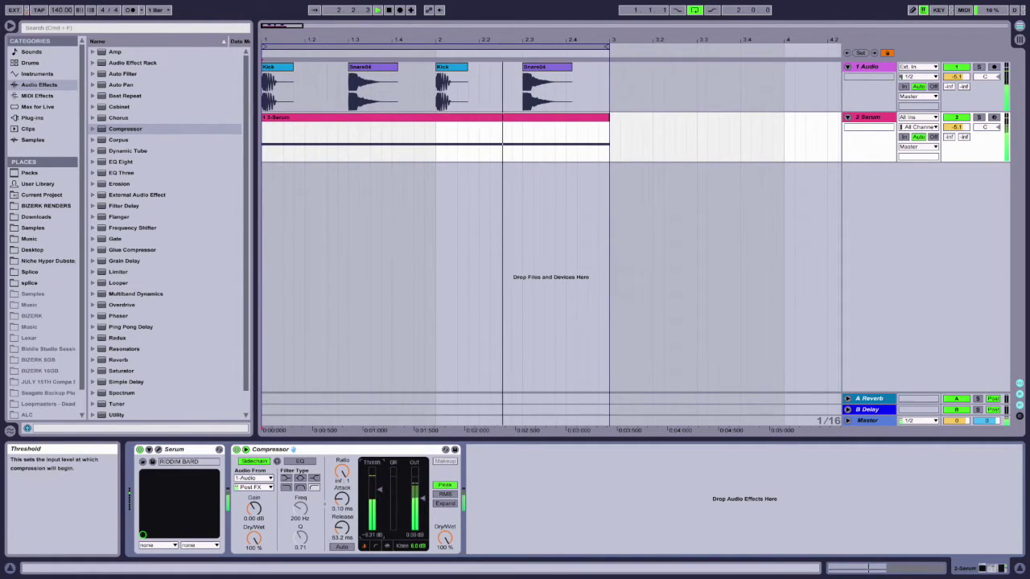
# - Lower the Compressor's threshold to -23.2 dB while auditioning the loop, and switch its level detection to RMS mode
pyautogui.moveTo(380, 489); pyautogui.dragTo(379, 513)
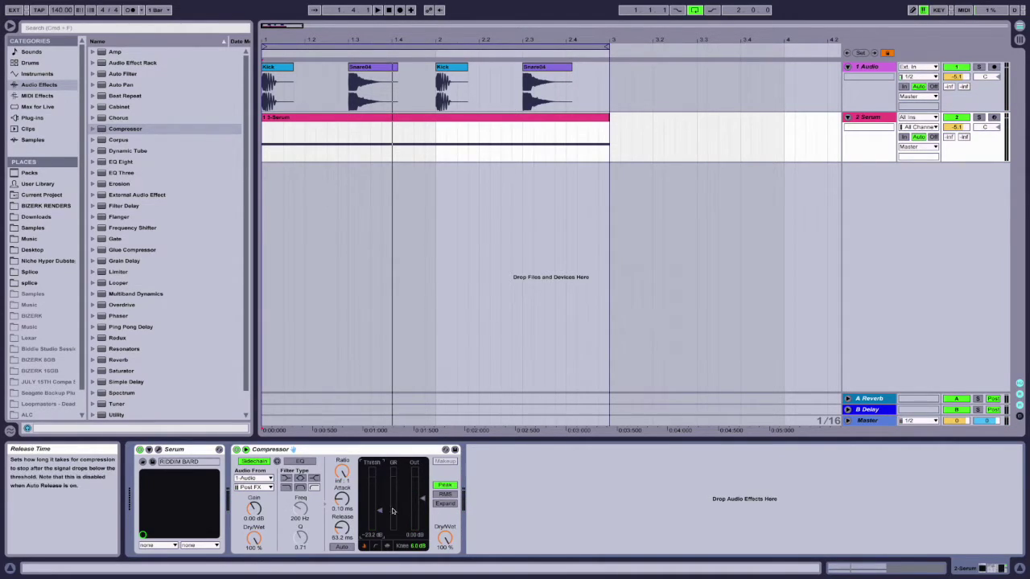
pyautogui.press('space')
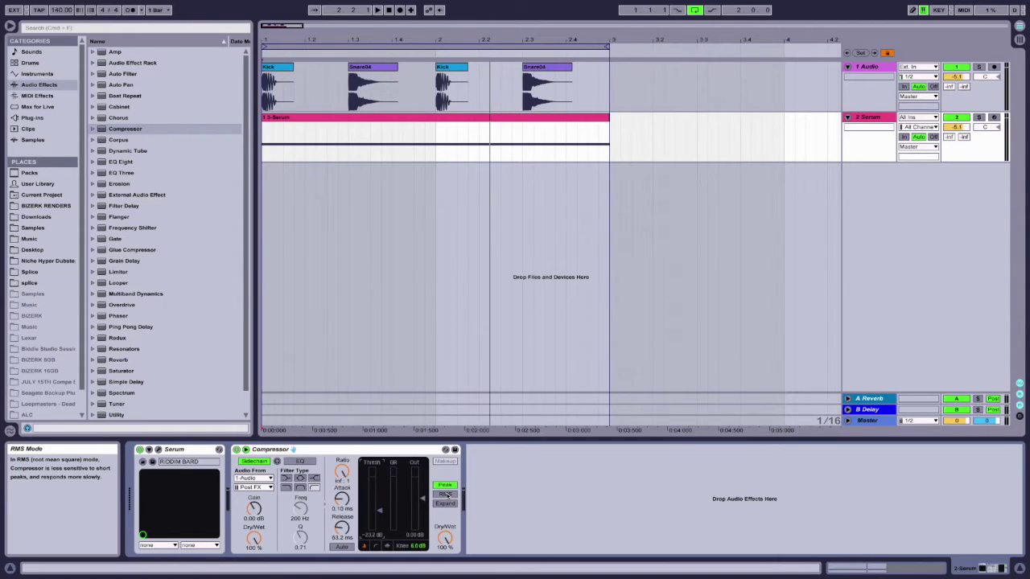
pyautogui.press('space')
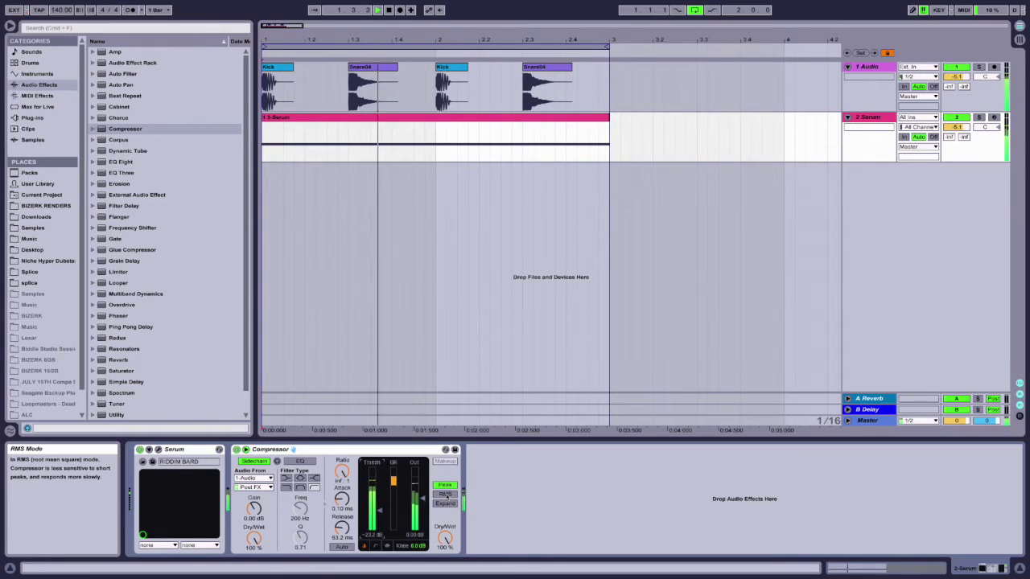
pyautogui.click(445, 494)
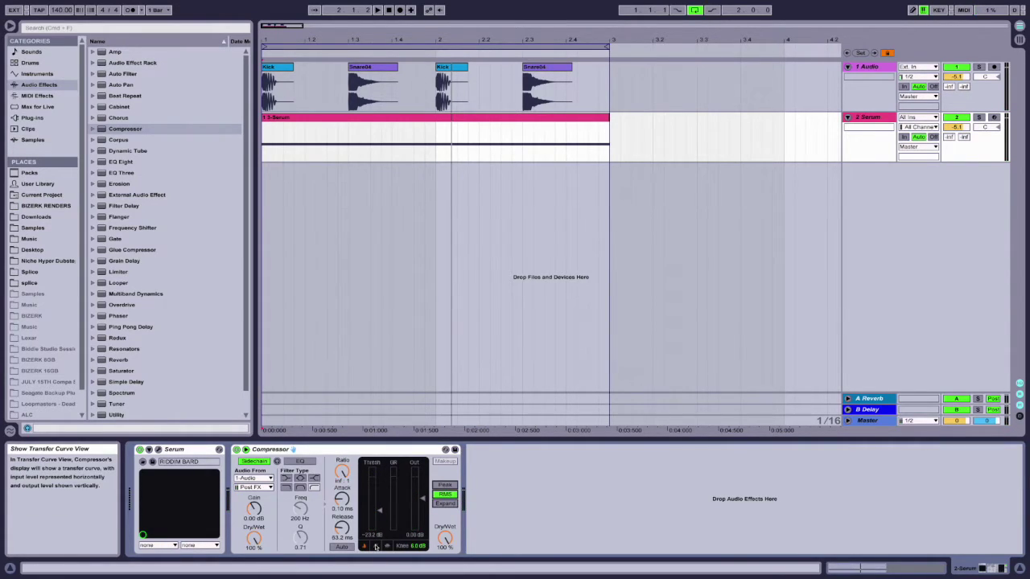
# - Show the Compressor's transfer curve and set the knee to 0.0 dB while the loop plays
pyautogui.click(376, 547)
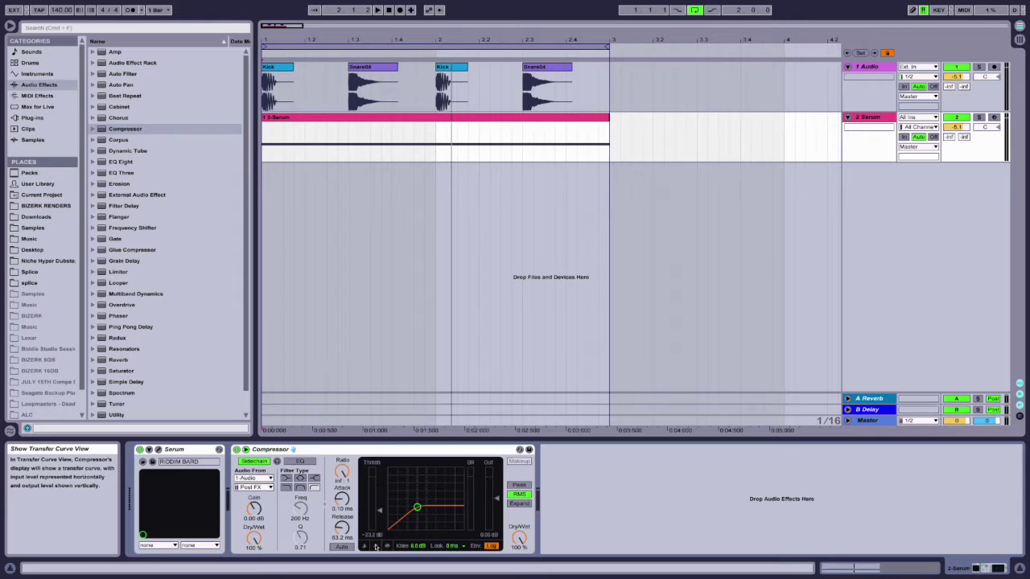
pyautogui.press('space')
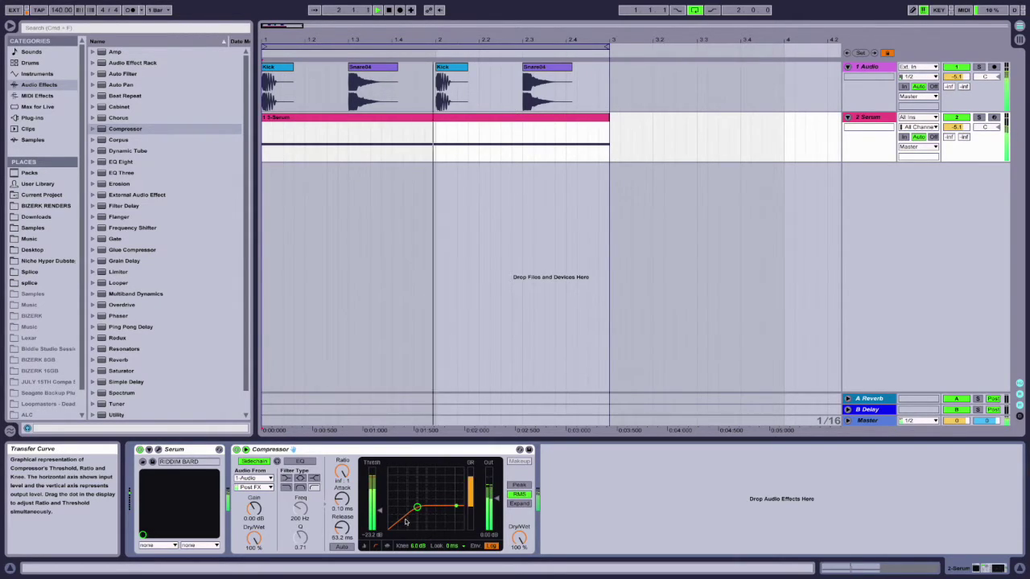
pyautogui.moveTo(418, 545); pyautogui.dragTo(422, 522)
pyautogui.press('space')
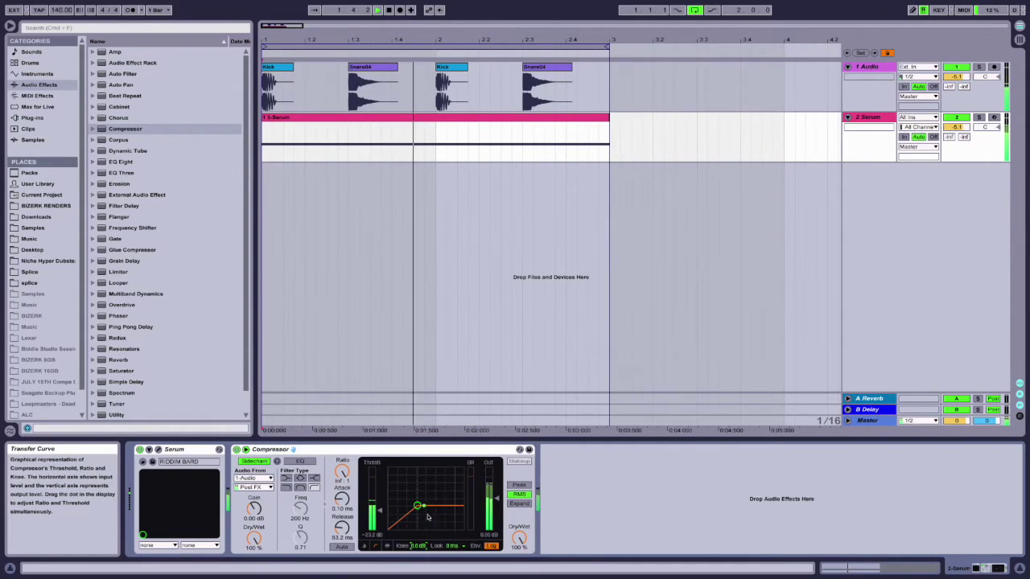
# - Raise the Compressor's threshold to about -15.7 dB and soften the knee to about 8.4 dB while auditioning the loop
pyautogui.moveTo(380, 510); pyautogui.dragTo(380, 501)
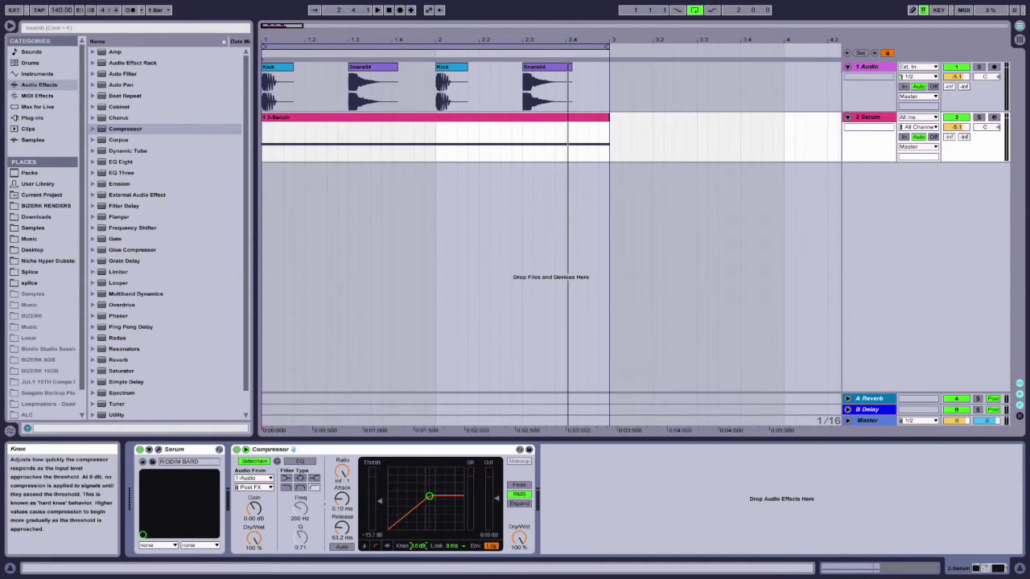
pyautogui.press('space')
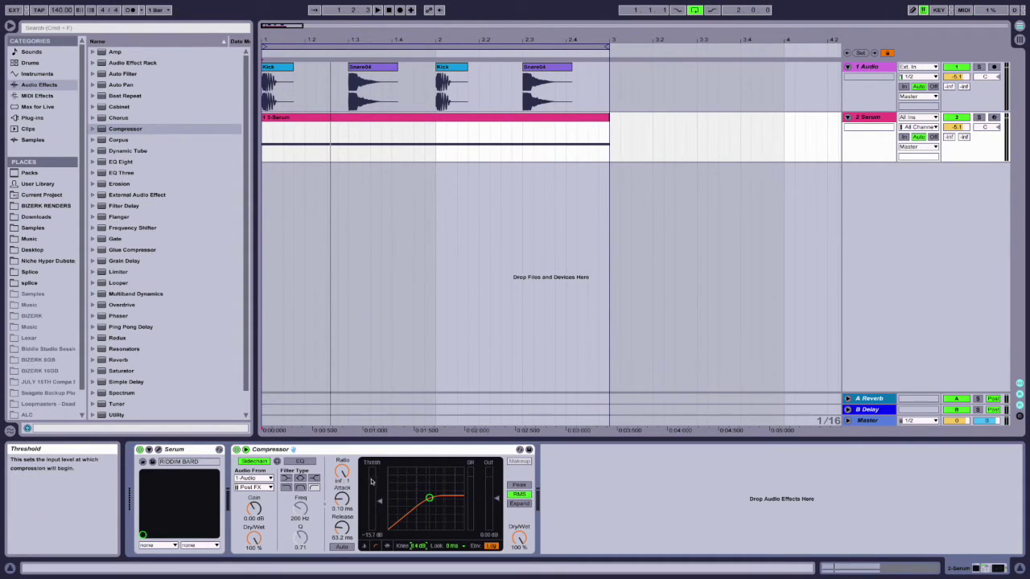
pyautogui.press('space')
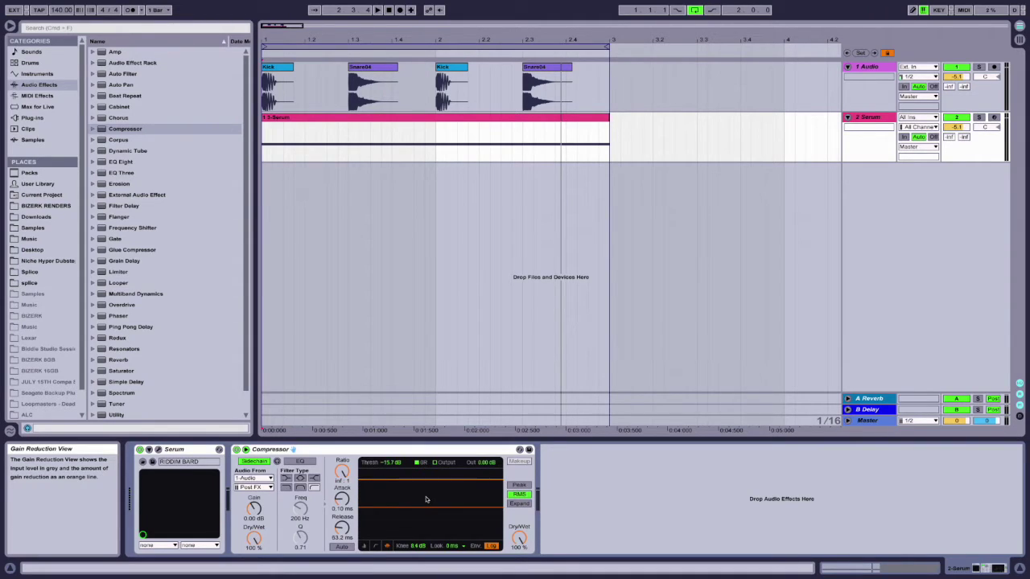
# - Audition the loop in the Compressor's gain reduction view and nudge the threshold down to about -16.4 dB
pyautogui.press('space')
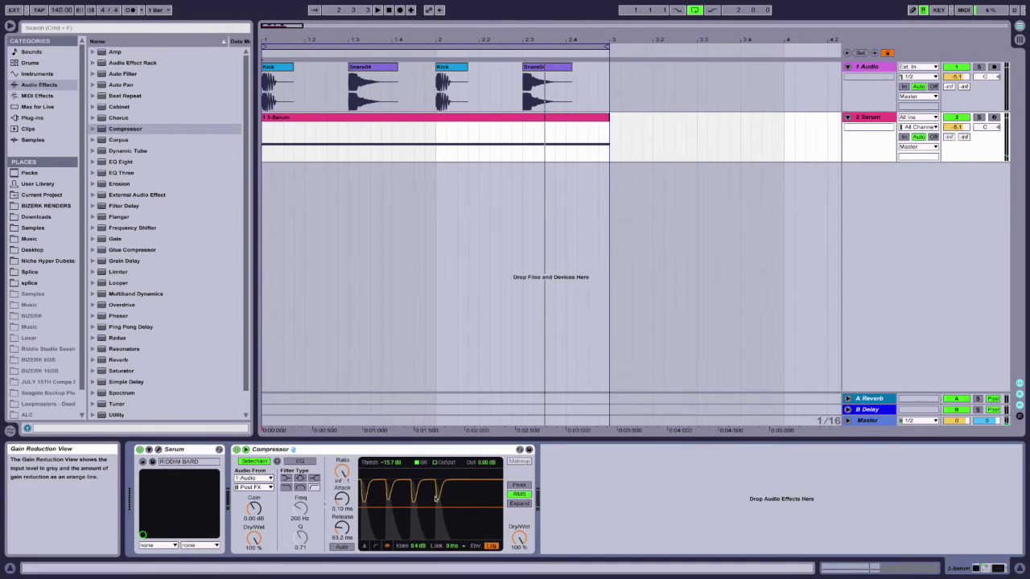
pyautogui.press('space')
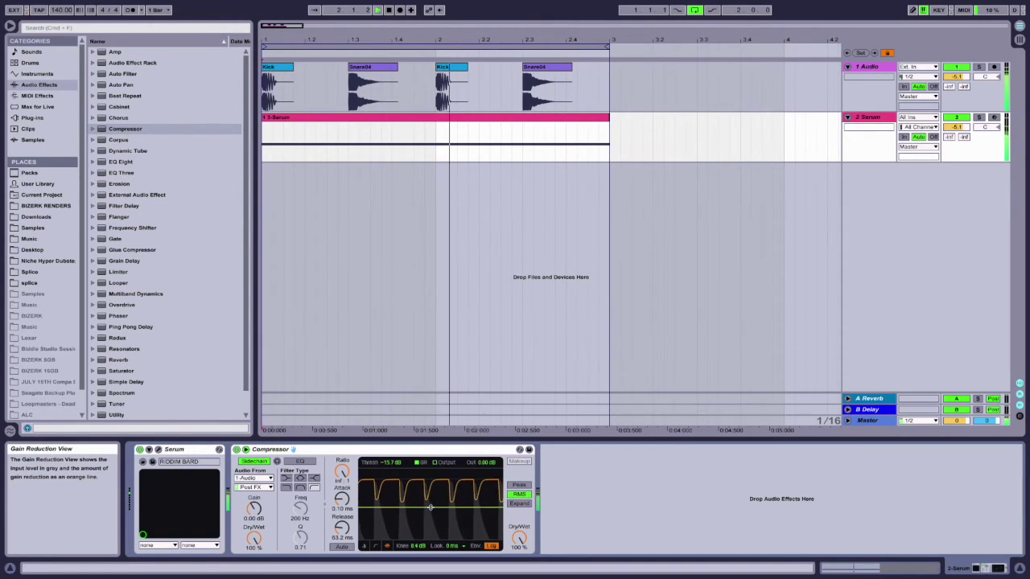
pyautogui.moveTo(430, 508); pyautogui.dragTo(430, 510)
pyautogui.press('space')
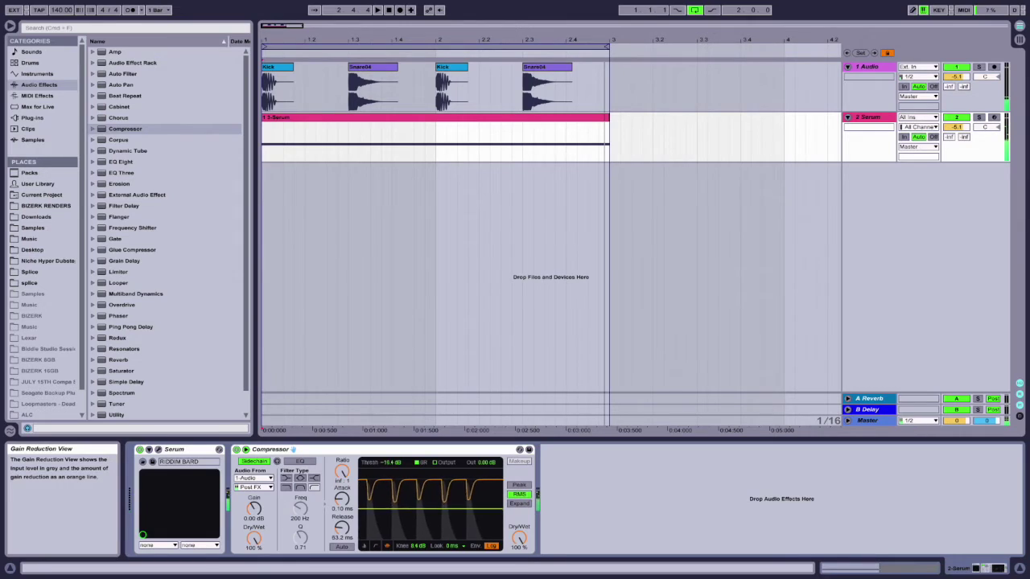
# - Try extreme Compressor threshold settings of about -45.1 dB and about -51.7 dB while the loop plays
pyautogui.press('space')
pyautogui.moveTo(431, 521); pyautogui.dragTo(431, 531)
pyautogui.press('space')
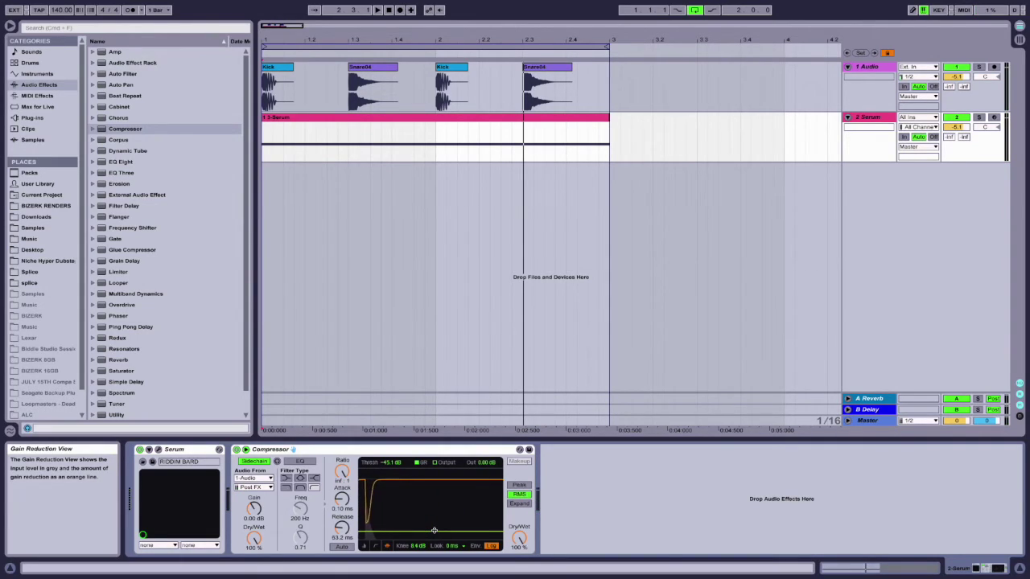
pyautogui.press('space')
pyautogui.moveTo(434, 531)
pyautogui.mouseDown()
pyautogui.moveTo(435, 487)
pyautogui.moveTo(435, 538)
pyautogui.mouseUp()
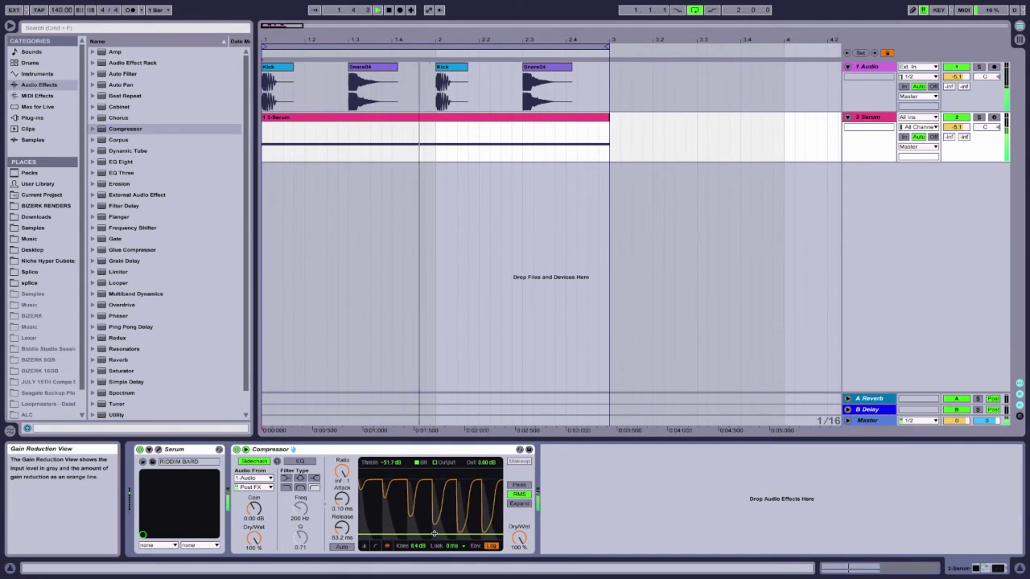
# - Raise the Compressor's threshold to about -24.8 dB while the loop plays, and return the device to its collapsed view
pyautogui.moveTo(434, 534)
pyautogui.mouseDown()
pyautogui.moveTo(435, 504)
pyautogui.moveTo(435, 519)
pyautogui.mouseUp()
pyautogui.press('space')
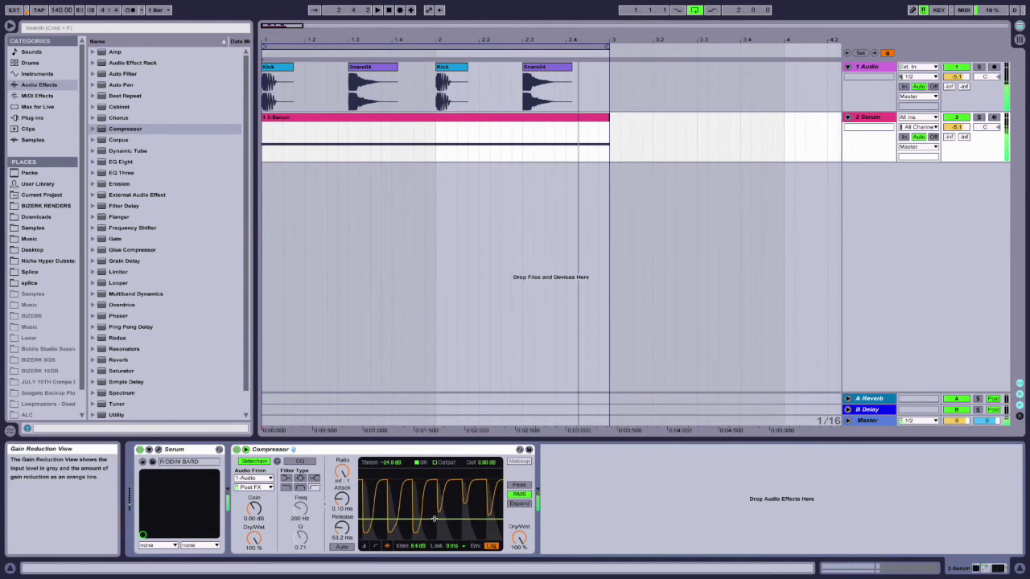
pyautogui.click(363, 546)
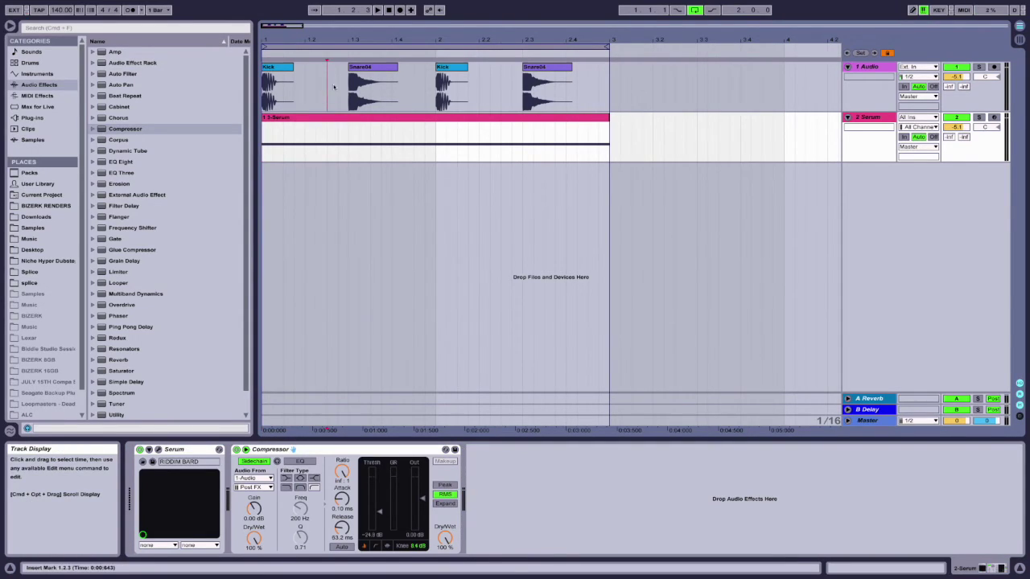
# - Place the insert marker at the start of the Serum clip and audition the loop with the Compressor switched off
pyautogui.moveTo(329, 86); pyautogui.dragTo(610, 84)
pyautogui.click(265, 144)
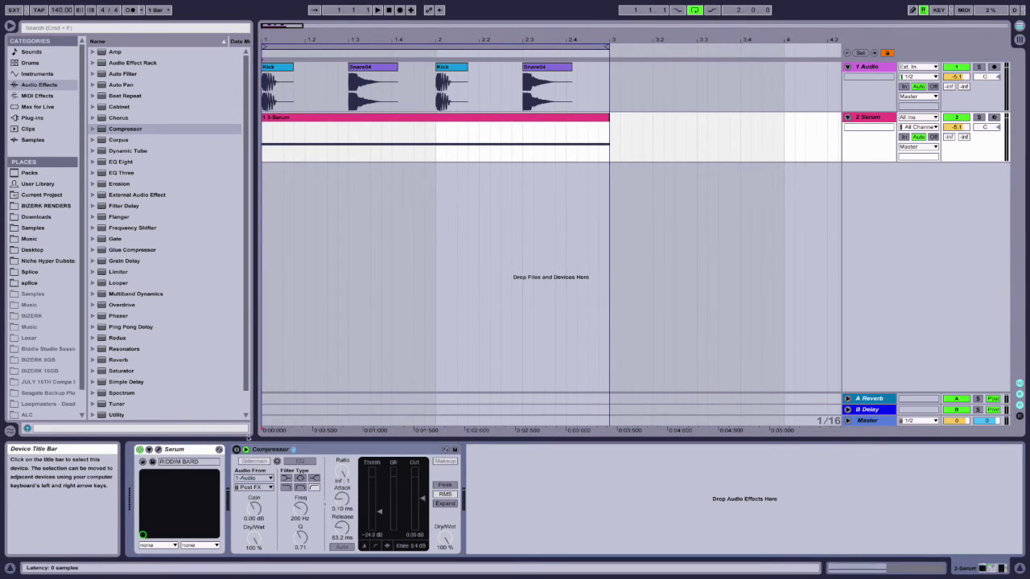
pyautogui.press('space')
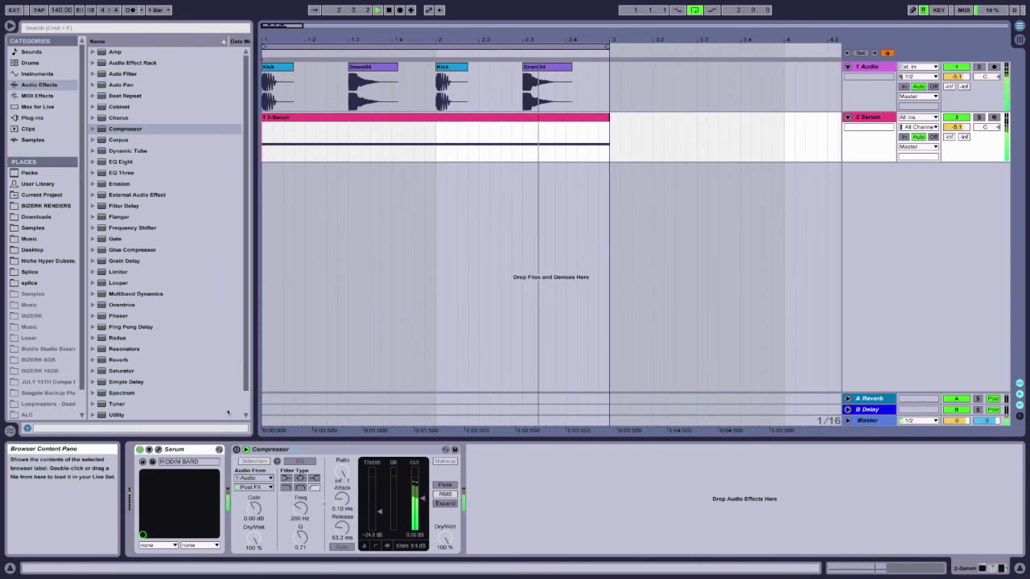
pyautogui.press('space')
# - Switch the Compressor back on and compare the playing loop with the device active and bypassed, leaving it active
pyautogui.click(237, 450)
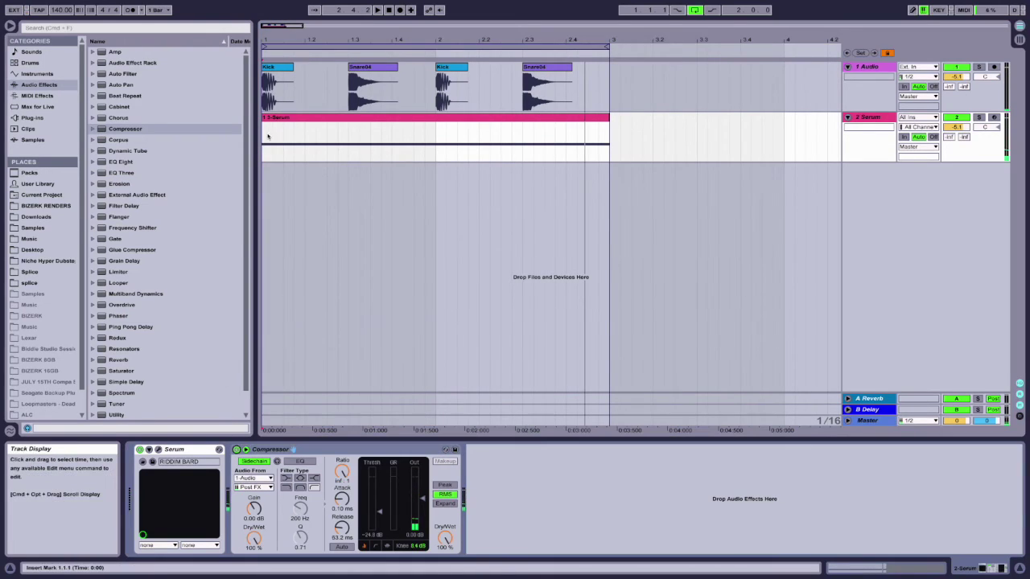
pyautogui.press('space')
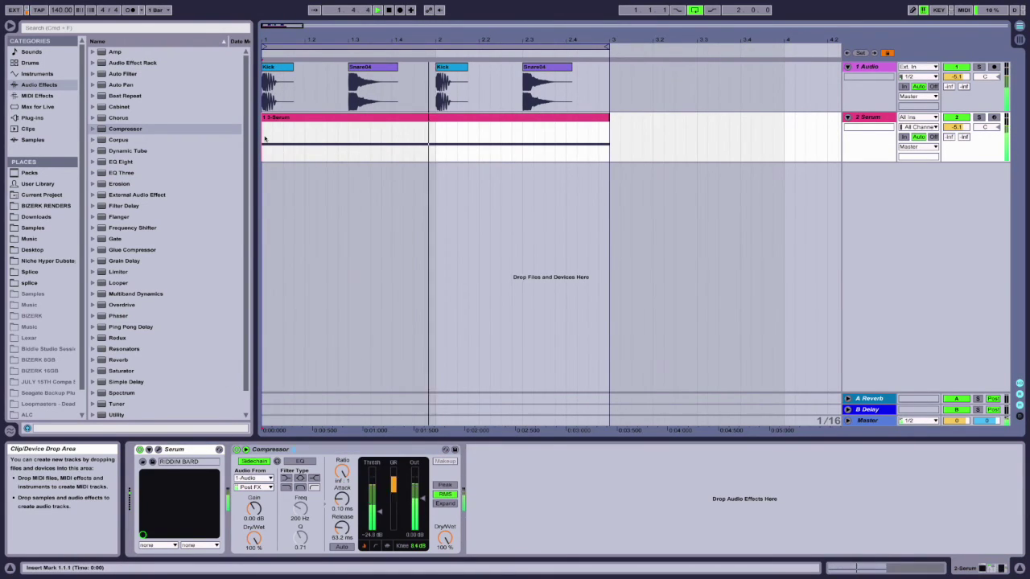
pyautogui.click(236, 450)
pyautogui.click(237, 450)
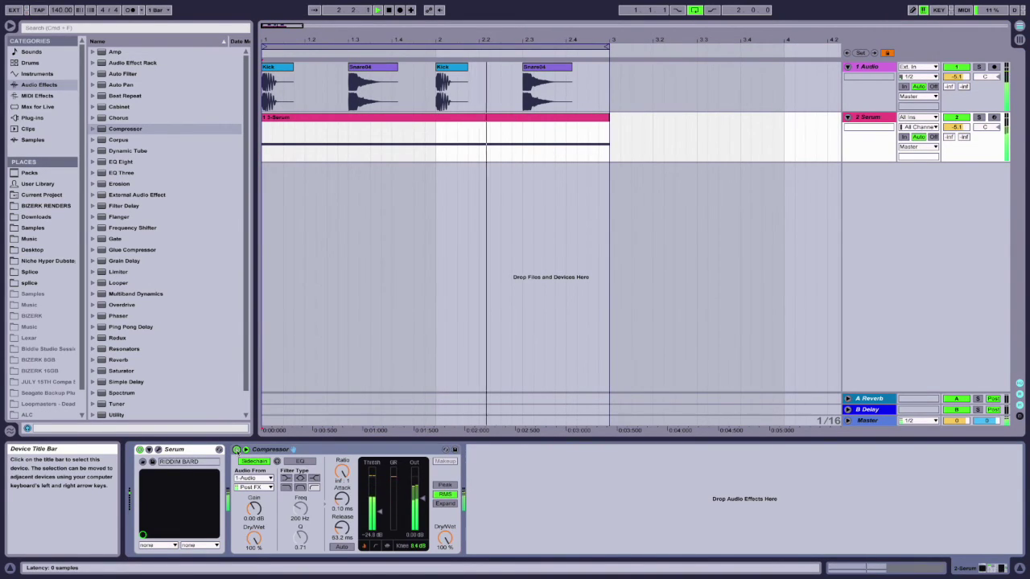
pyautogui.press('space')
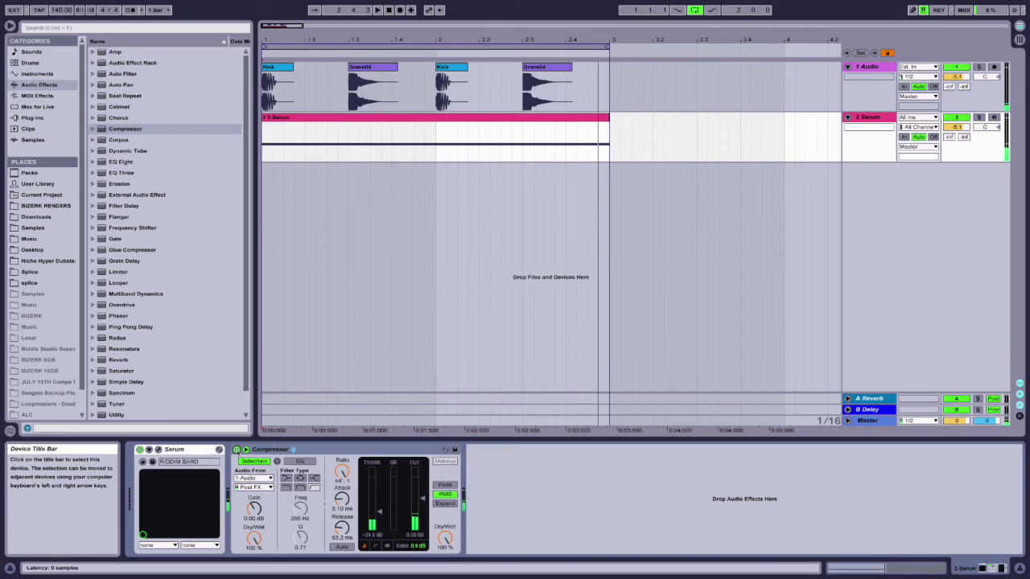